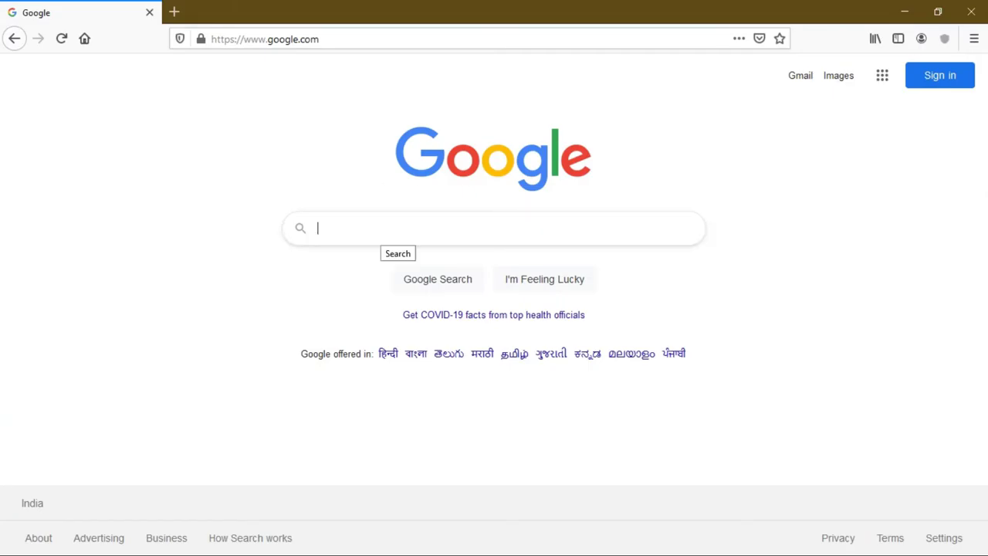
Step: Search Google for 'ssl checker online' using the suggested query
{"action": "left_click", "coordinate": [379, 230]}
{"action": "type", "text": "ssl che"}
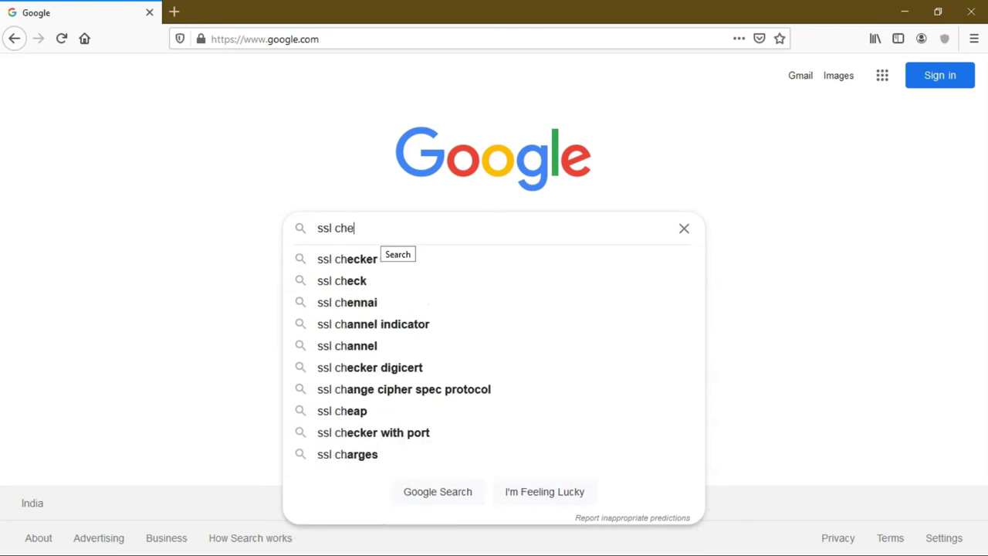
{"action": "type", "text": "ck onl"}
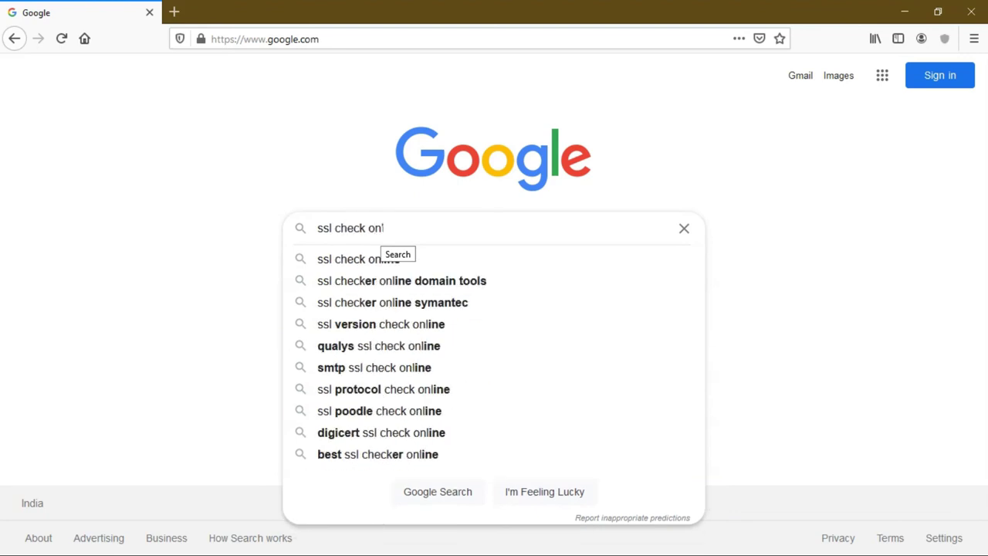
{"action": "type", "text": "ne"}
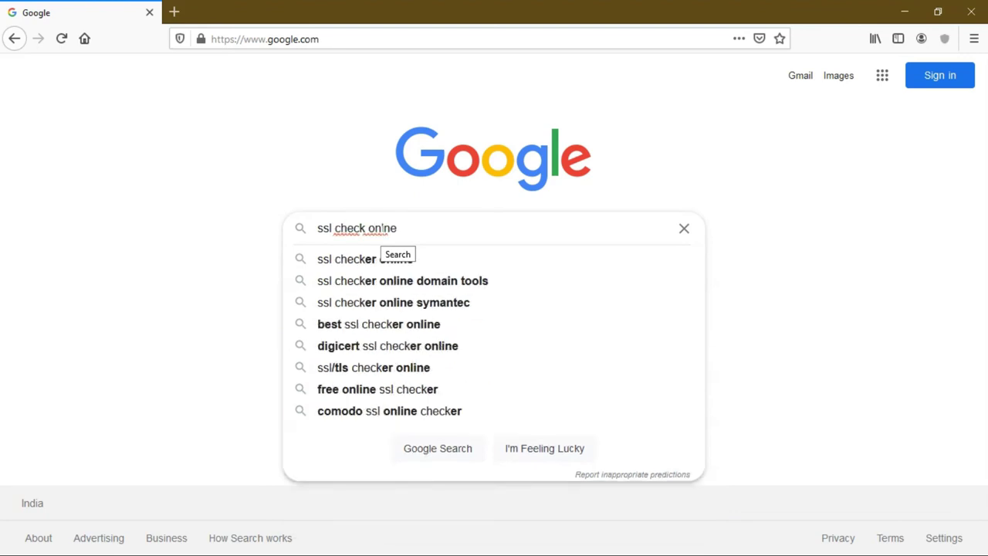
{"action": "left_click", "coordinate": [378, 258]}
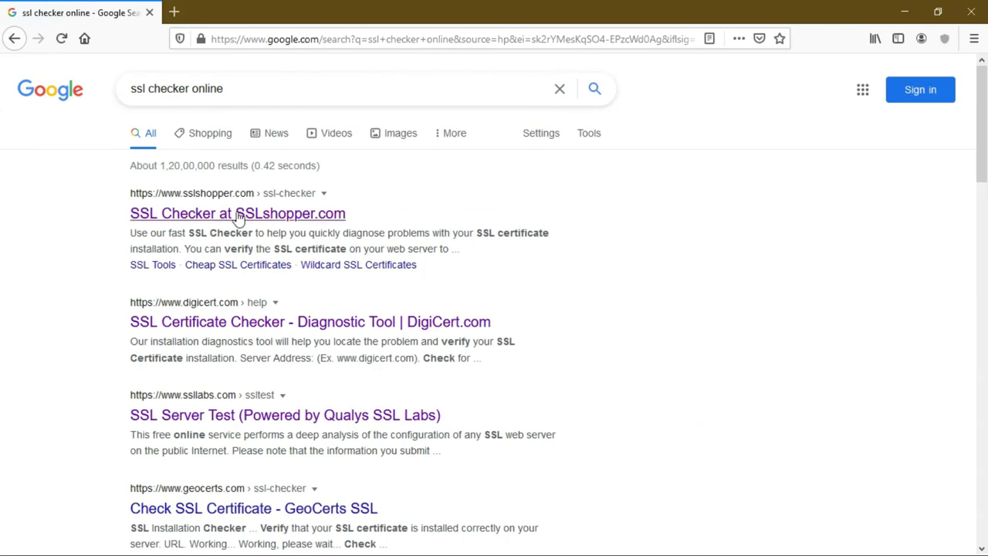
{"action": "scroll", "coordinate": [238, 255], "scroll_direction": "down", "scroll_amount": 15}
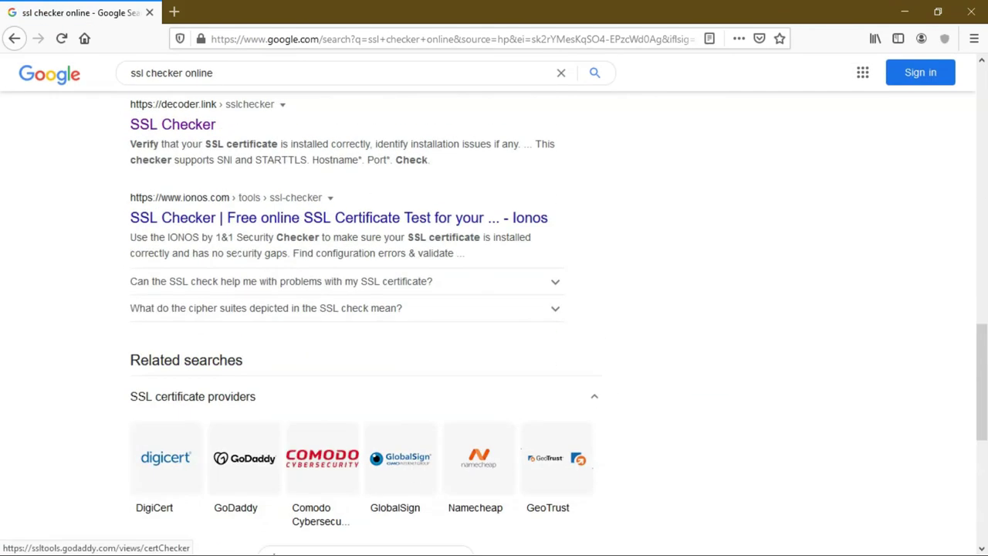
{"action": "scroll", "coordinate": [239, 254], "scroll_direction": "up", "scroll_amount": 15}
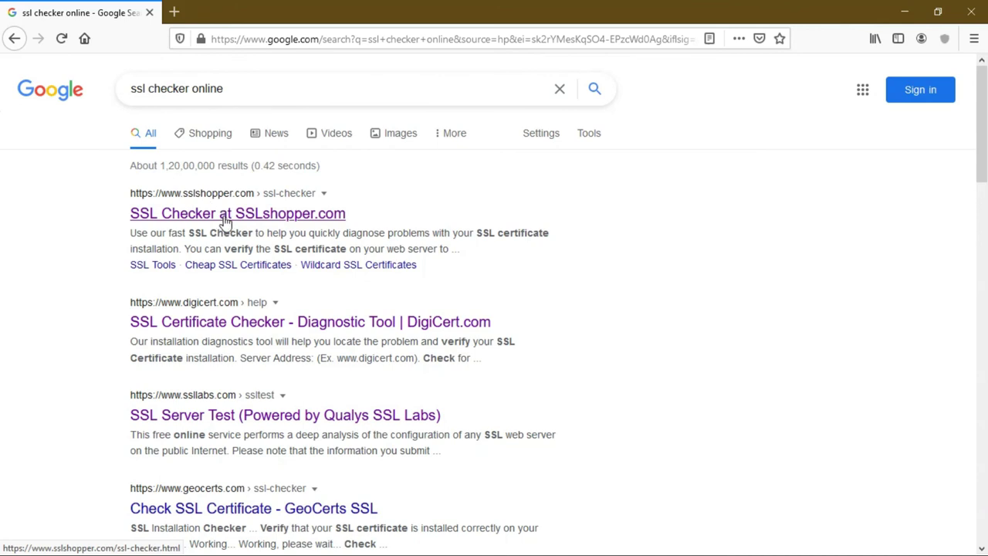
Step: Open the SSL Checker at SSLshopper.com result and place the cursor in the Server Hostname field
{"action": "left_click", "coordinate": [224, 221]}
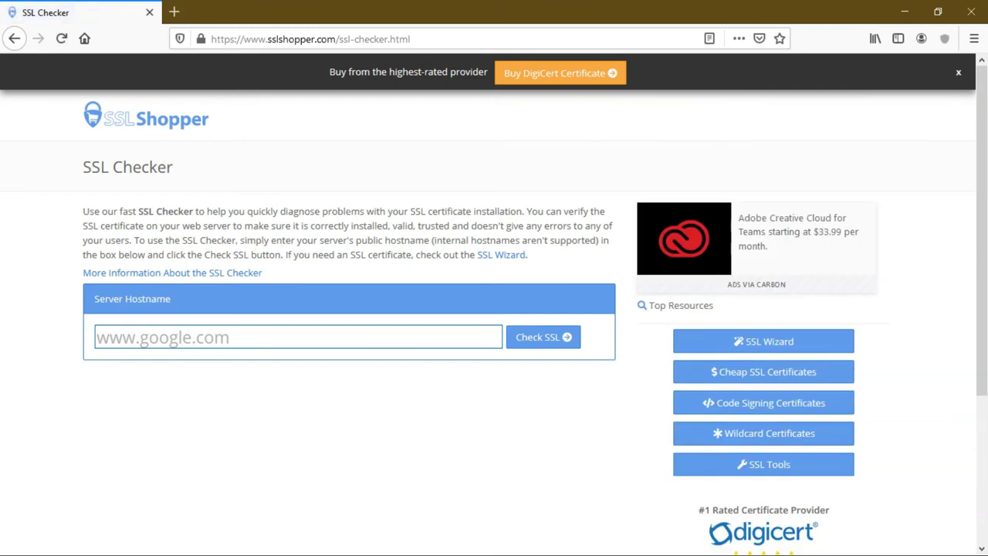
{"action": "left_click_drag", "start_coordinate": [150, 166], "coordinate": [192, 183]}
{"action": "left_click", "coordinate": [198, 184]}
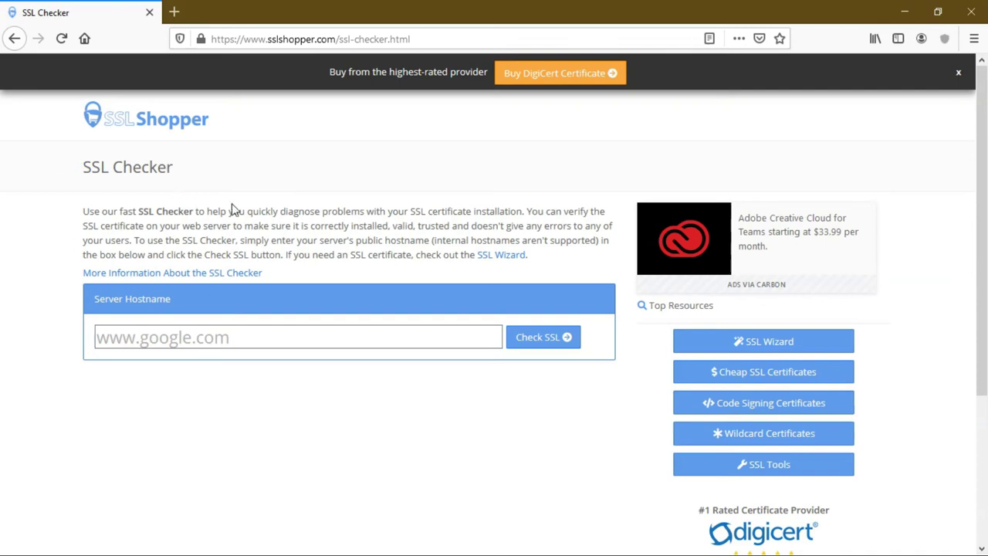
{"action": "left_click", "coordinate": [149, 334]}
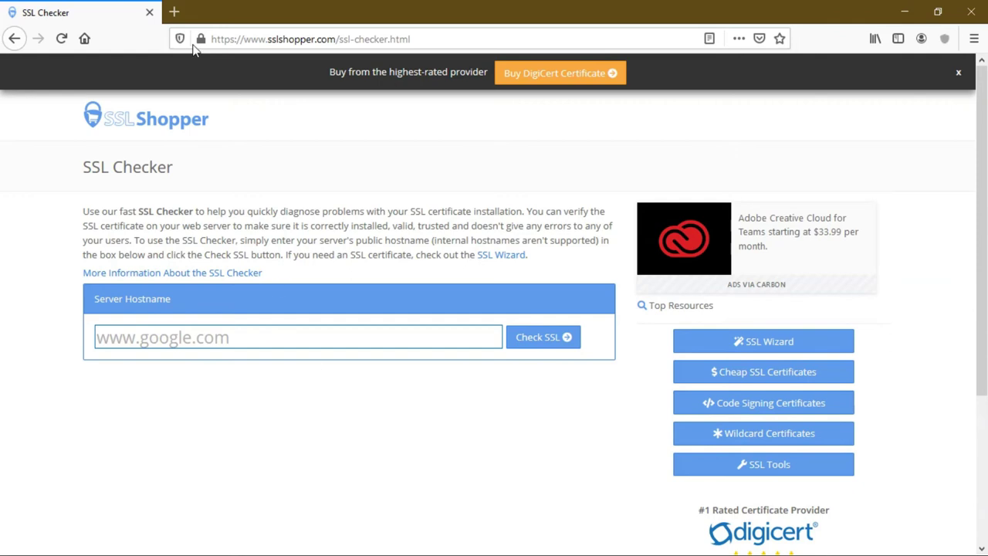
{"action": "left_click", "coordinate": [176, 13]}
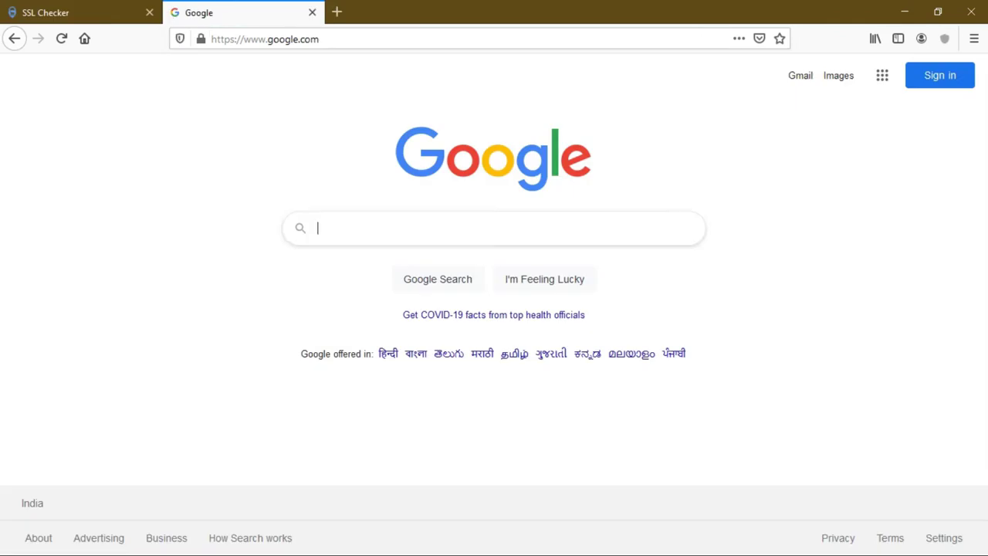
{"action": "left_click", "coordinate": [327, 223]}
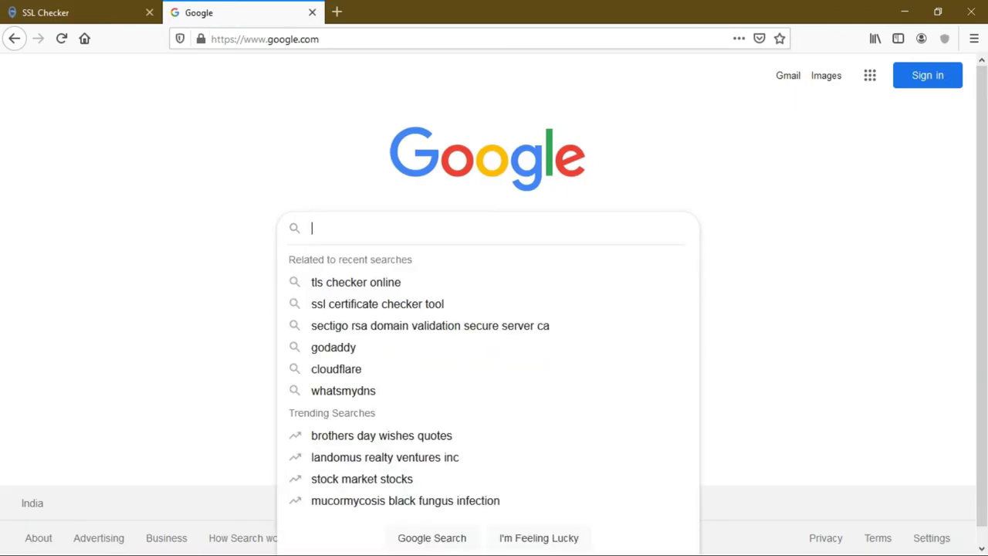
{"action": "type", "text": "snapdeal"}
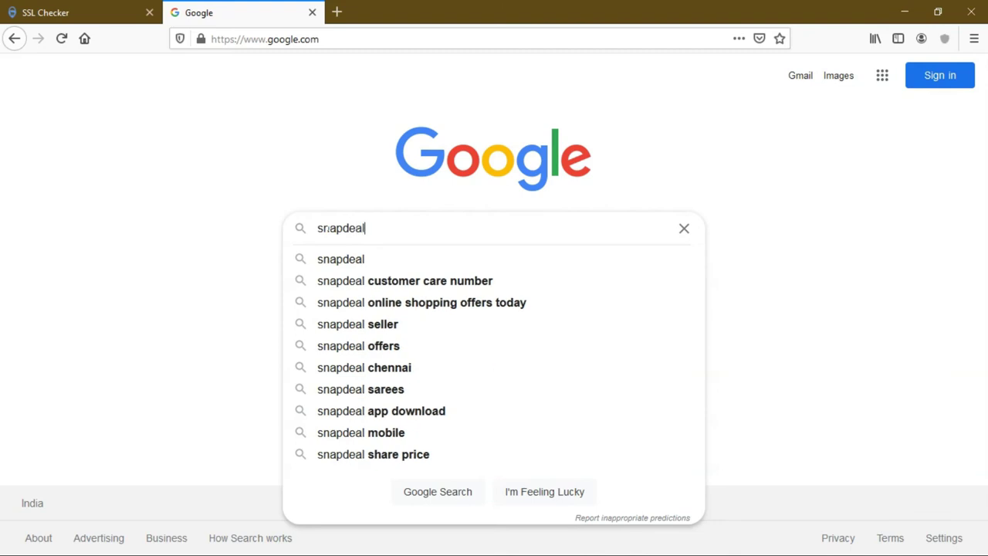
{"action": "key", "text": "Return"}
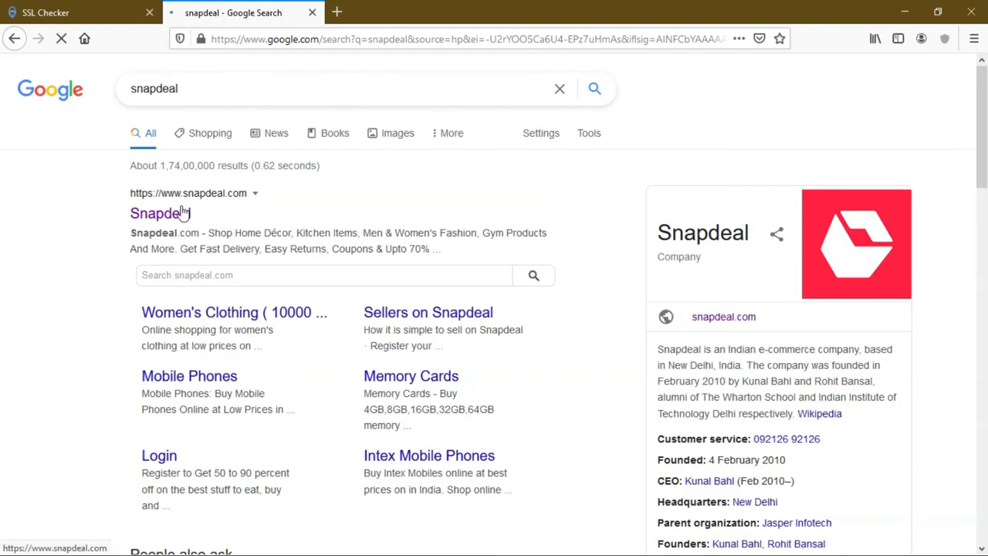
{"action": "left_click", "coordinate": [164, 214]}
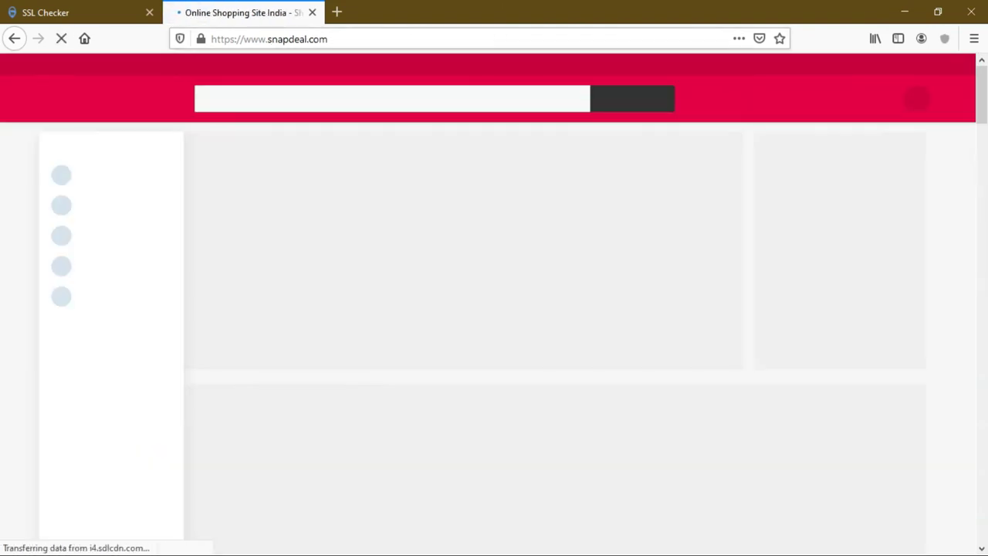
{"action": "left_click", "coordinate": [255, 39]}
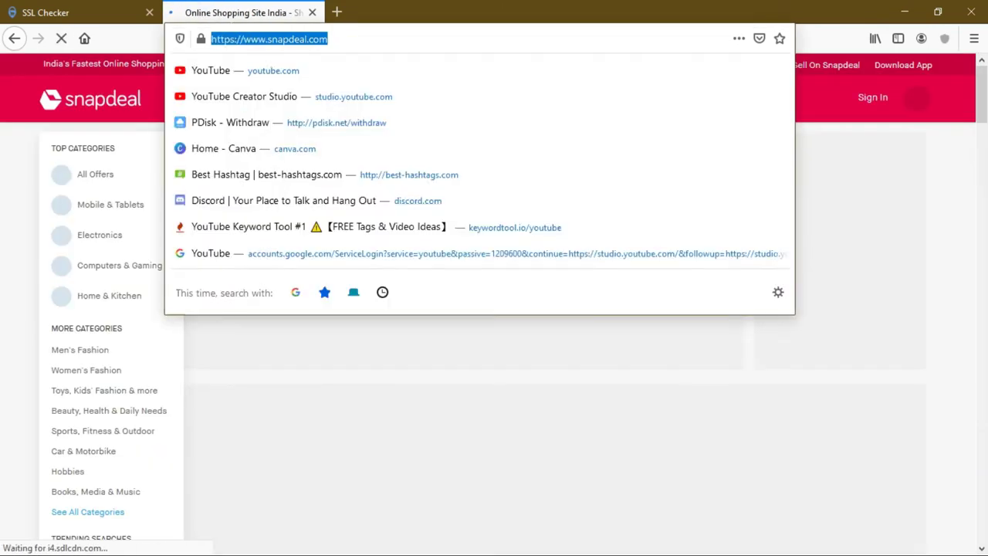
{"action": "right_click", "coordinate": [257, 39]}
Step: Copy the snapdeal.com address, paste it as the Server Hostname and run Check SSL
{"action": "left_click", "coordinate": [279, 104]}
{"action": "left_click", "coordinate": [129, 14]}
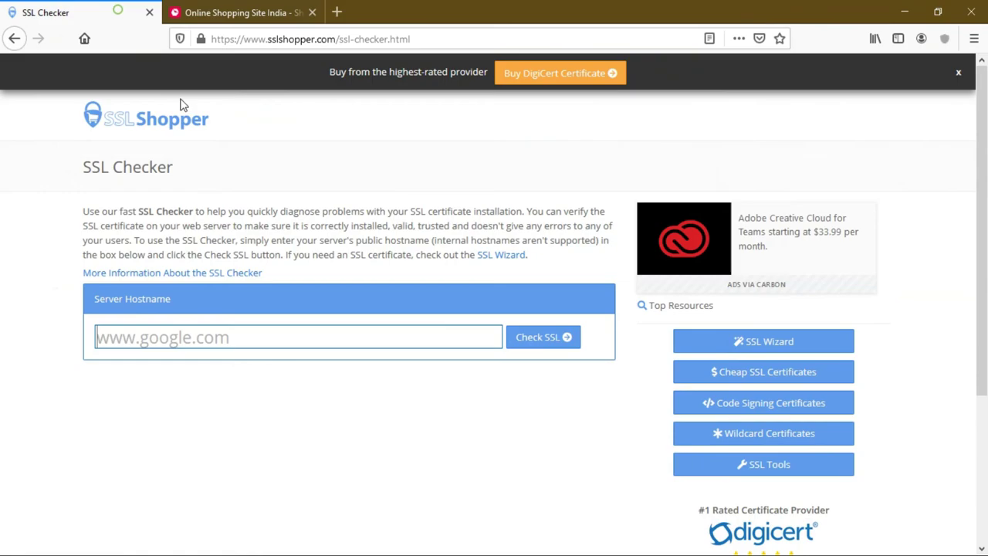
{"action": "right_click", "coordinate": [232, 344]}
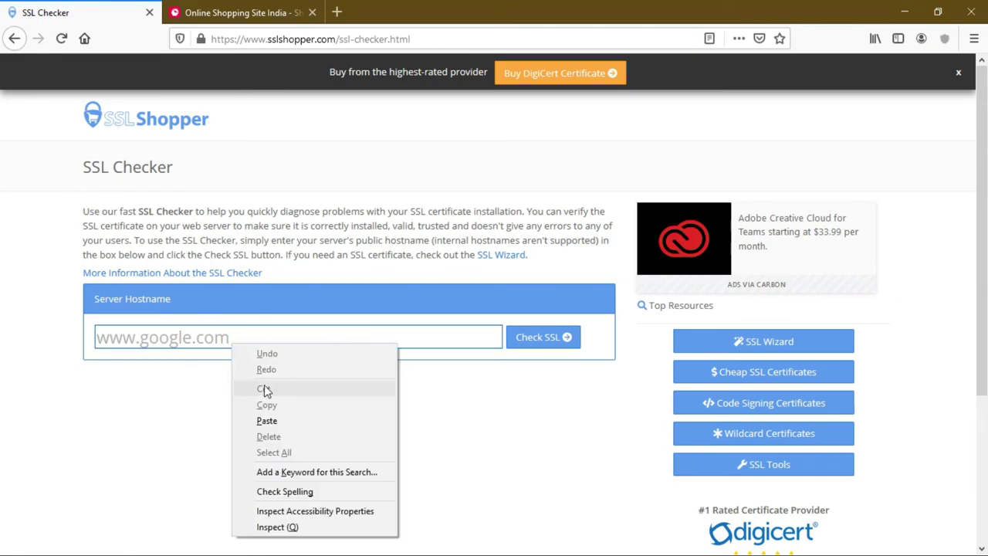
{"action": "left_click", "coordinate": [267, 421]}
{"action": "left_click", "coordinate": [522, 340]}
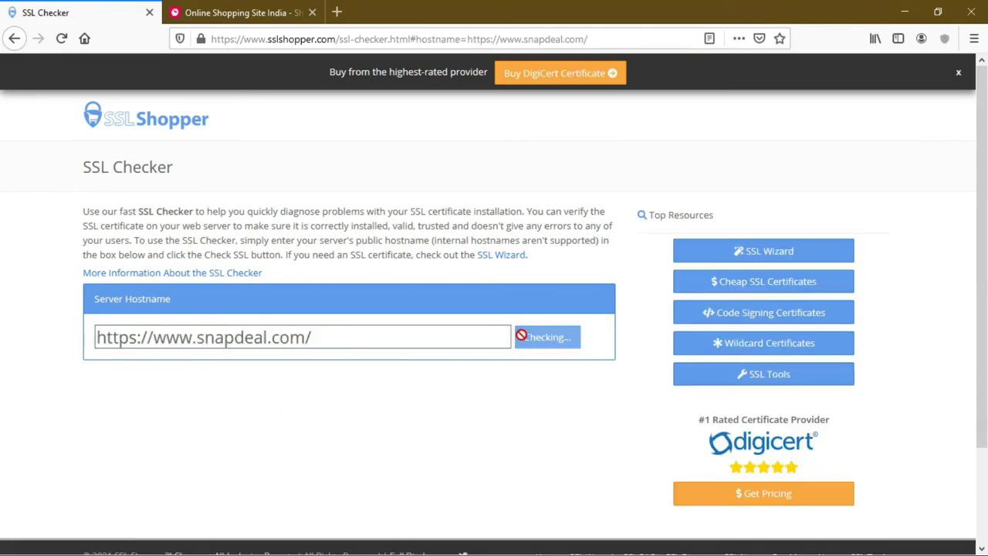
Step: Highlight that snapdeal.com resolves to 23.35.129.182 with server type Snapdeal
{"action": "scroll", "coordinate": [261, 298], "scroll_direction": "down", "scroll_amount": 2}
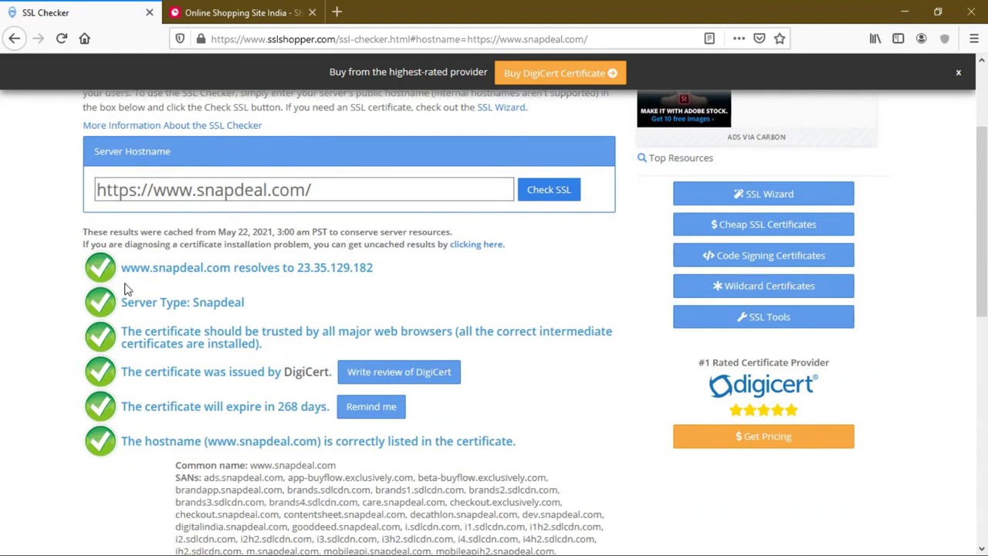
{"action": "left_click_drag", "start_coordinate": [121, 267], "coordinate": [400, 277]}
{"action": "left_click", "coordinate": [380, 276]}
{"action": "left_click_drag", "start_coordinate": [287, 268], "coordinate": [381, 274]}
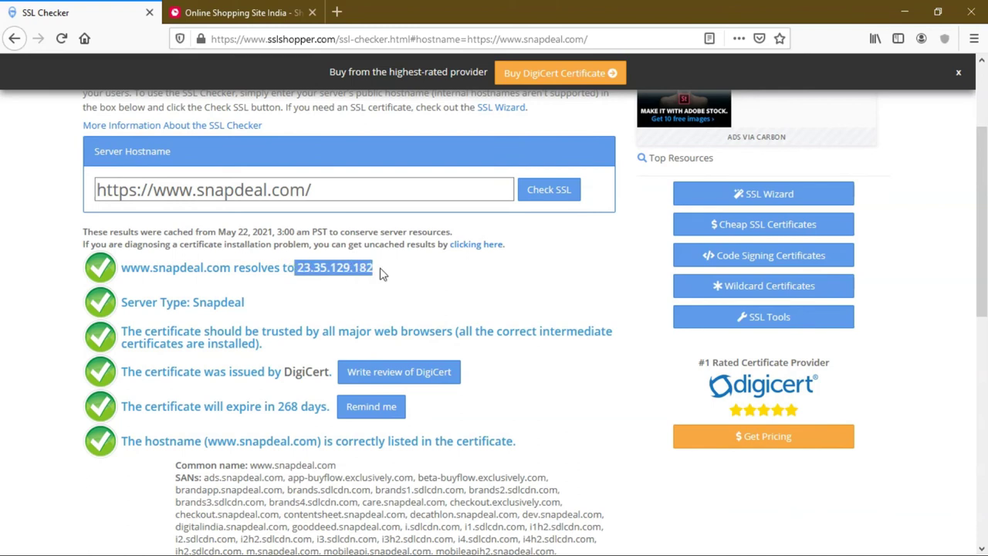
{"action": "left_click_drag", "start_coordinate": [186, 303], "coordinate": [127, 298]}
{"action": "left_click", "coordinate": [213, 302]}
{"action": "double_click", "coordinate": [213, 303]}
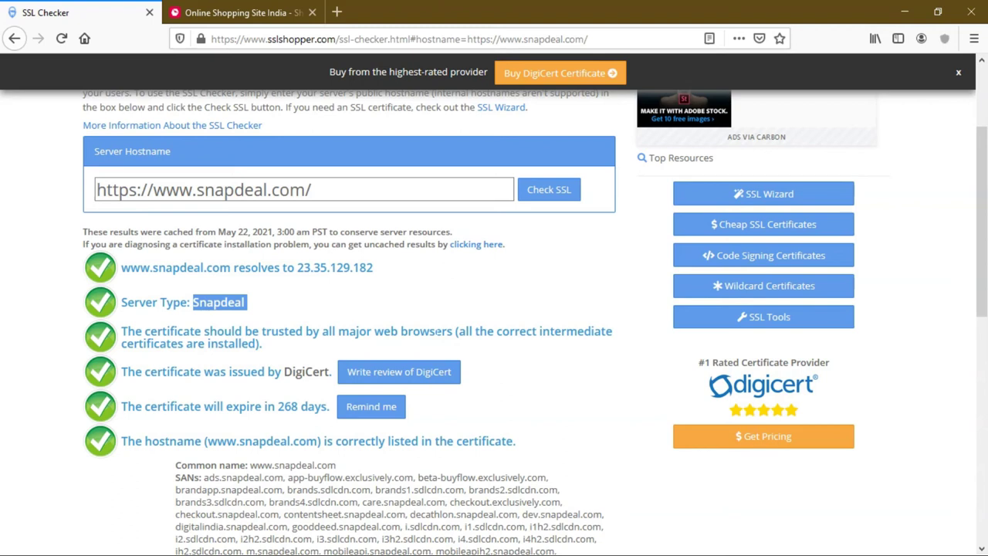
Step: Highlight the installed intermediate certificates, the certificate issuer and the 268-day expiry notice
{"action": "left_click_drag", "start_coordinate": [464, 331], "coordinate": [260, 344]}
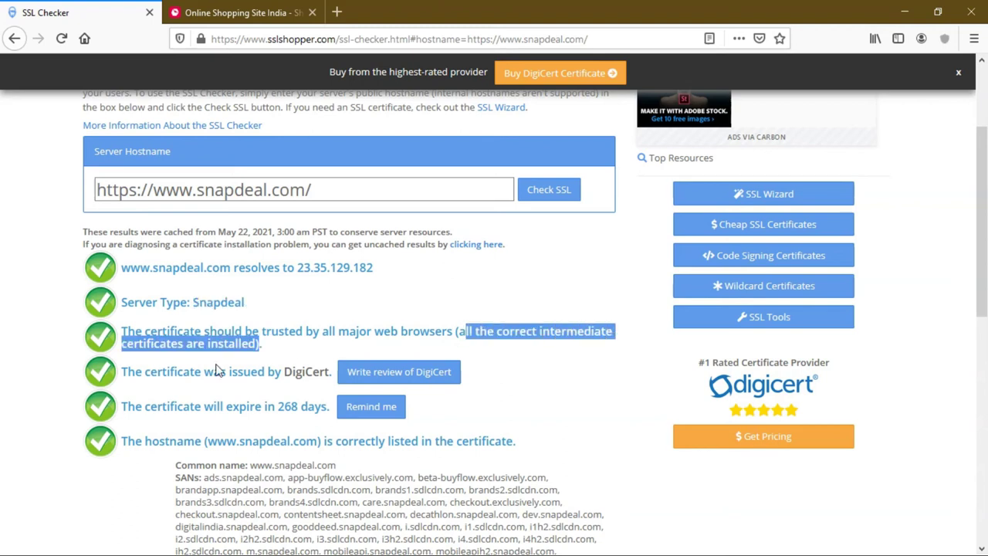
{"action": "left_click_drag", "start_coordinate": [124, 372], "coordinate": [322, 374]}
{"action": "left_click", "coordinate": [279, 389]}
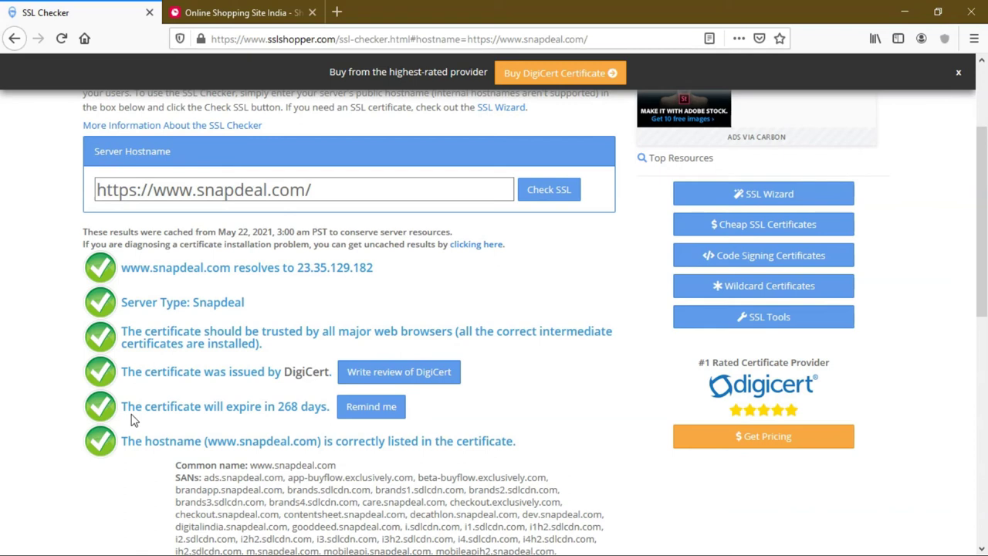
{"action": "left_click_drag", "start_coordinate": [128, 406], "coordinate": [298, 407]}
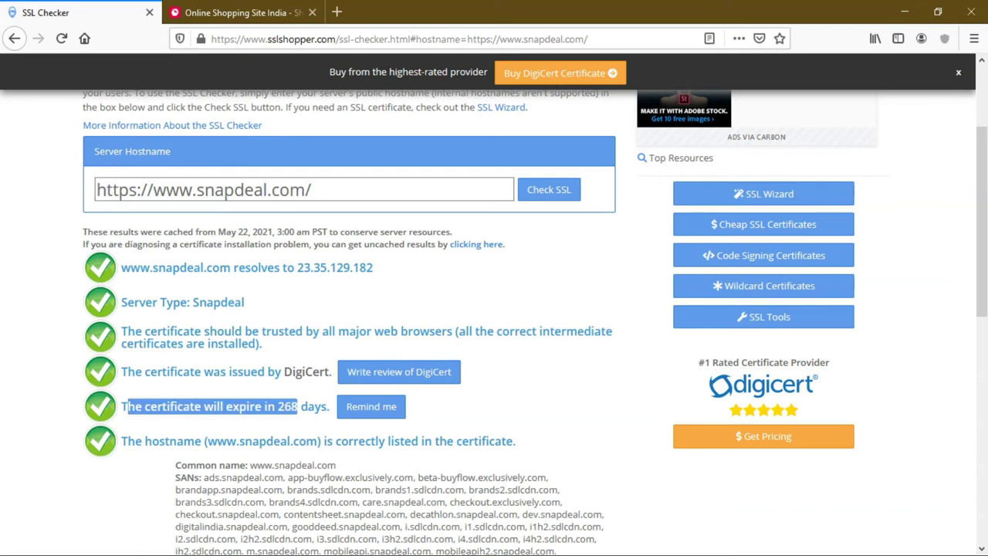
{"action": "left_click", "coordinate": [464, 391]}
{"action": "scroll", "coordinate": [82, 328], "scroll_direction": "down", "scroll_amount": 4}
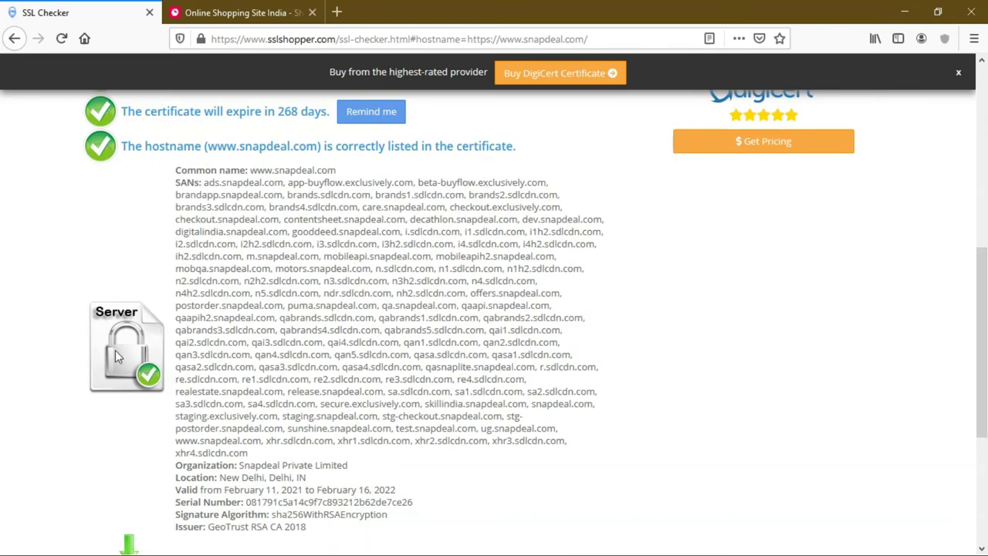
{"action": "left_click_drag", "start_coordinate": [204, 182], "coordinate": [438, 442]}
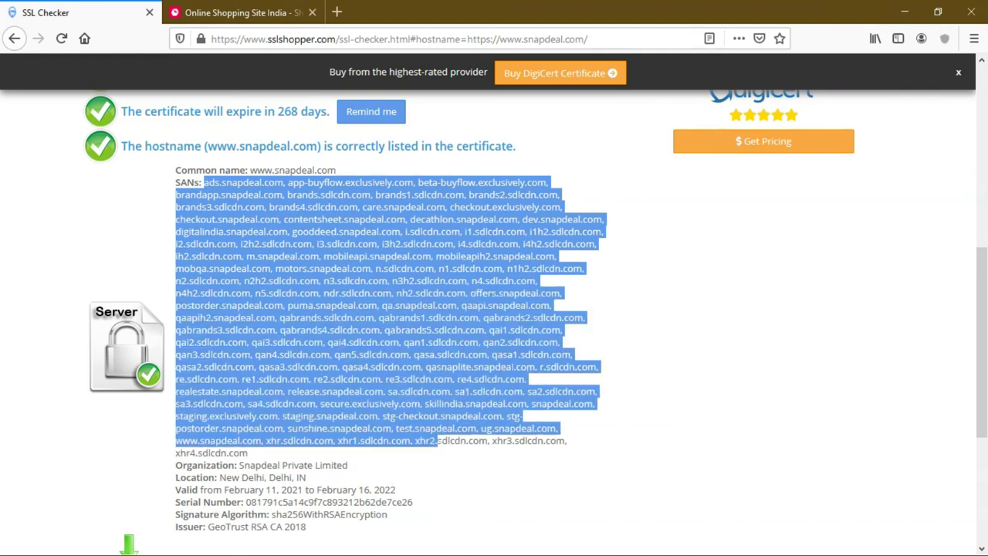
{"action": "scroll", "coordinate": [335, 351], "scroll_direction": "down", "scroll_amount": 5}
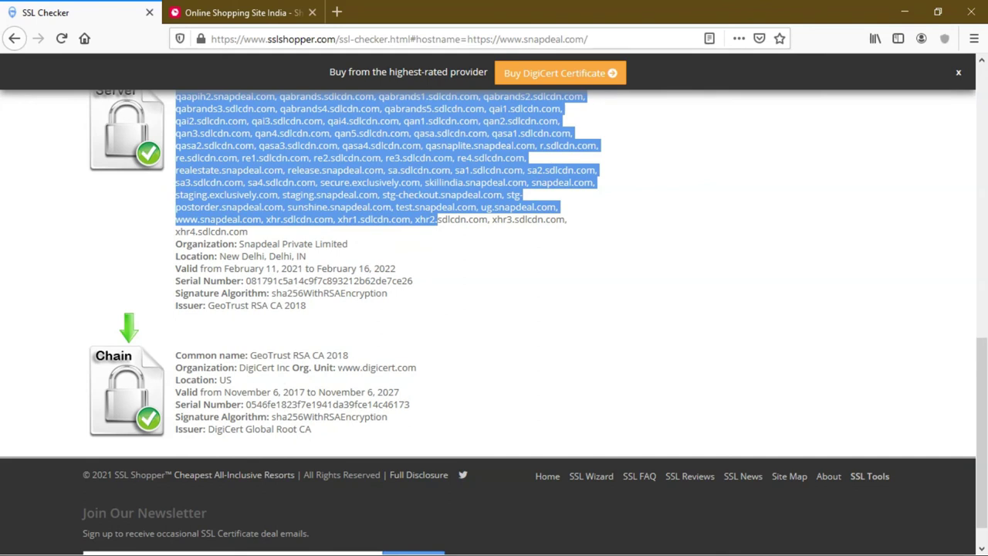
{"action": "left_click_drag", "start_coordinate": [337, 368], "coordinate": [409, 368]}
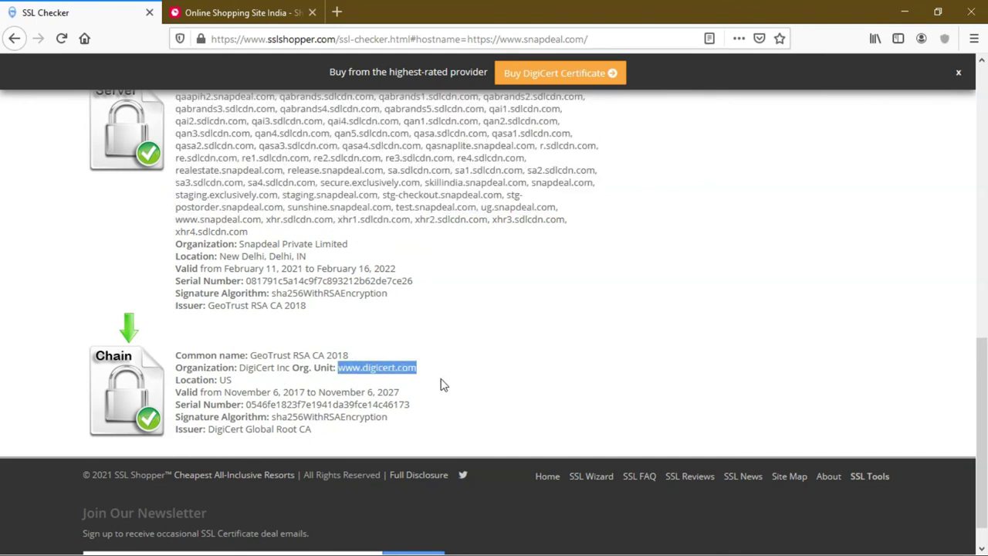
{"action": "double_click", "coordinate": [223, 379]}
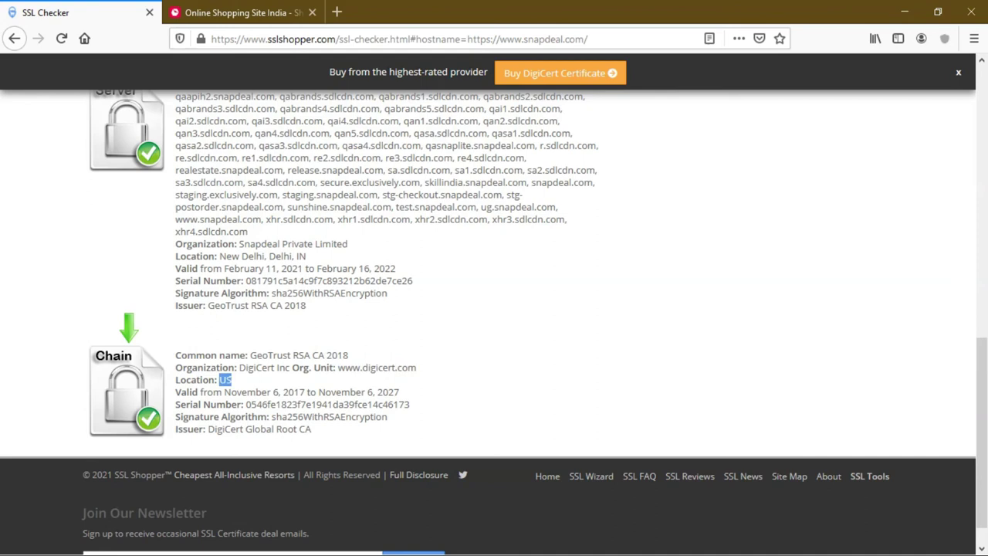
{"action": "scroll", "coordinate": [208, 364], "scroll_direction": "up", "scroll_amount": 9}
{"action": "scroll", "coordinate": [208, 364], "scroll_direction": "down", "scroll_amount": 3}
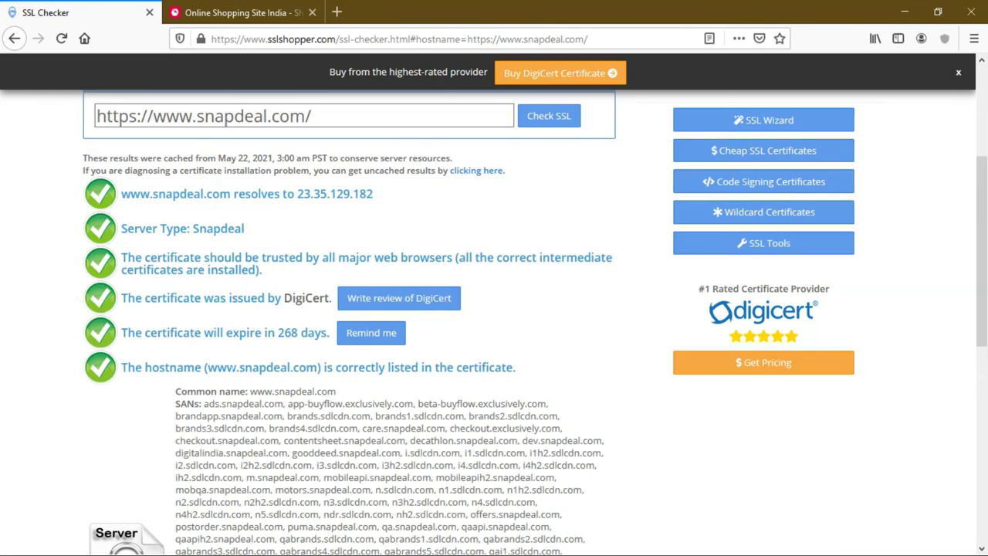
{"action": "left_click_drag", "start_coordinate": [283, 298], "coordinate": [327, 302]}
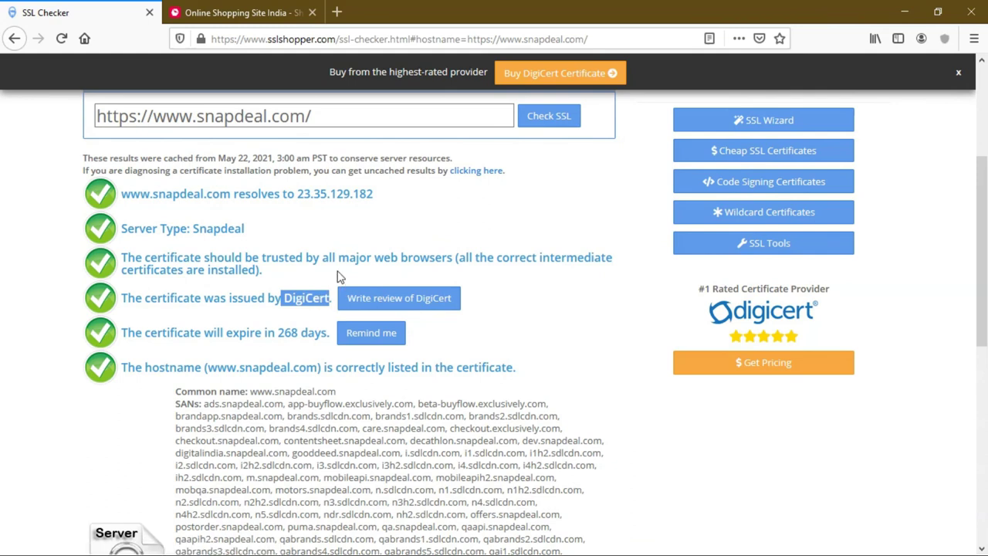
{"action": "scroll", "coordinate": [332, 285], "scroll_direction": "up", "scroll_amount": 3}
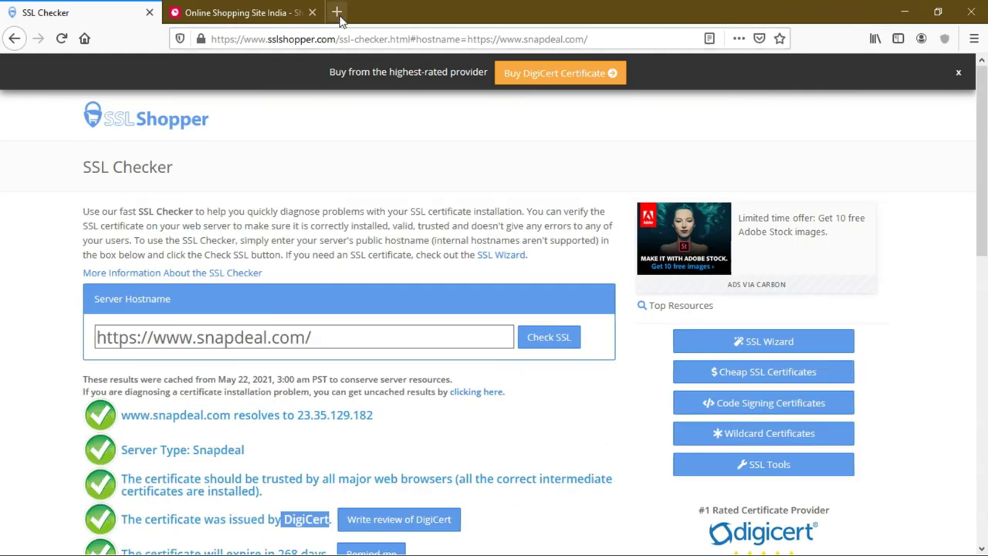
Step: In a new tab, search Google for 'vulnweb', open Acunetix's vulnweb.com test-sites page and select its address
{"action": "left_click", "coordinate": [338, 13]}
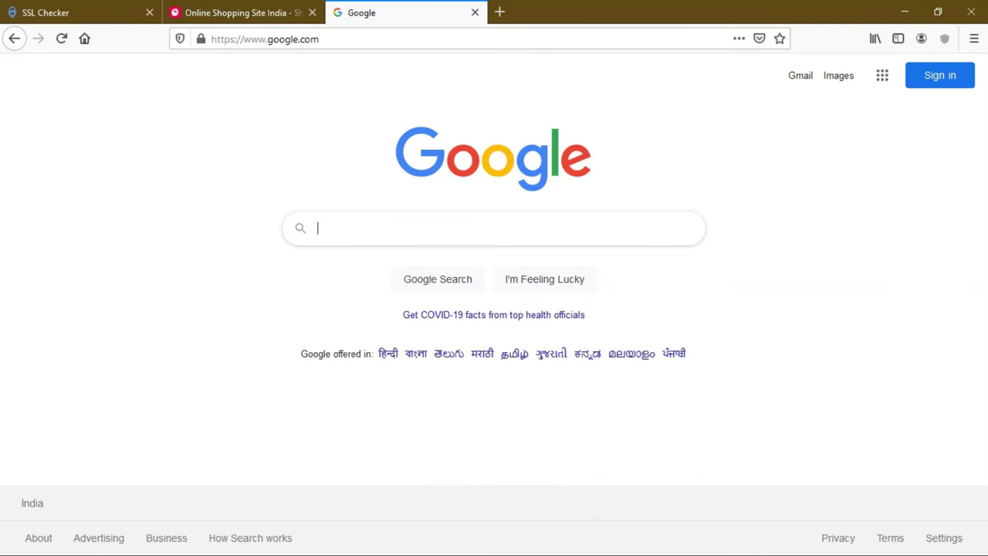
{"action": "left_click", "coordinate": [456, 228]}
{"action": "type", "text": "vulnwev"}
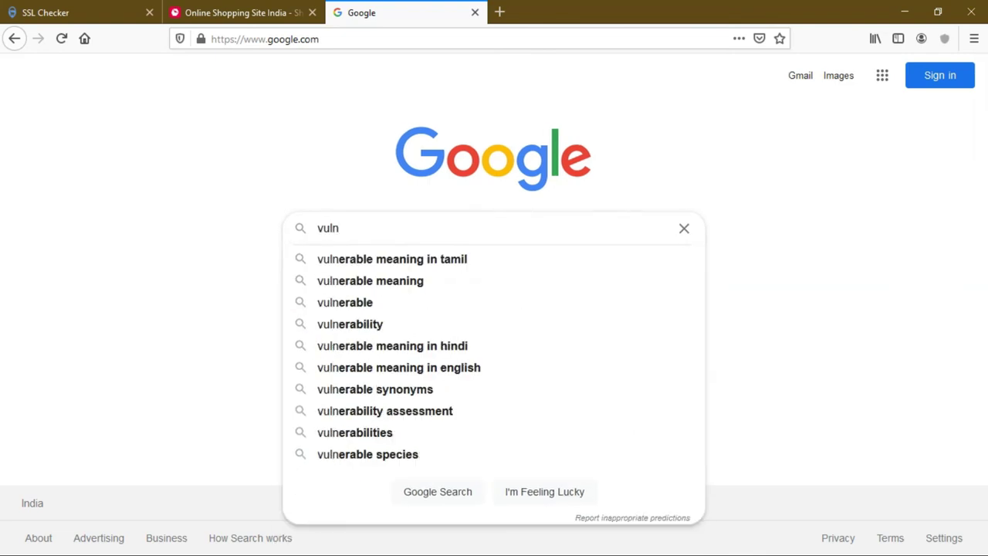
{"action": "key", "text": "BackSpace"}
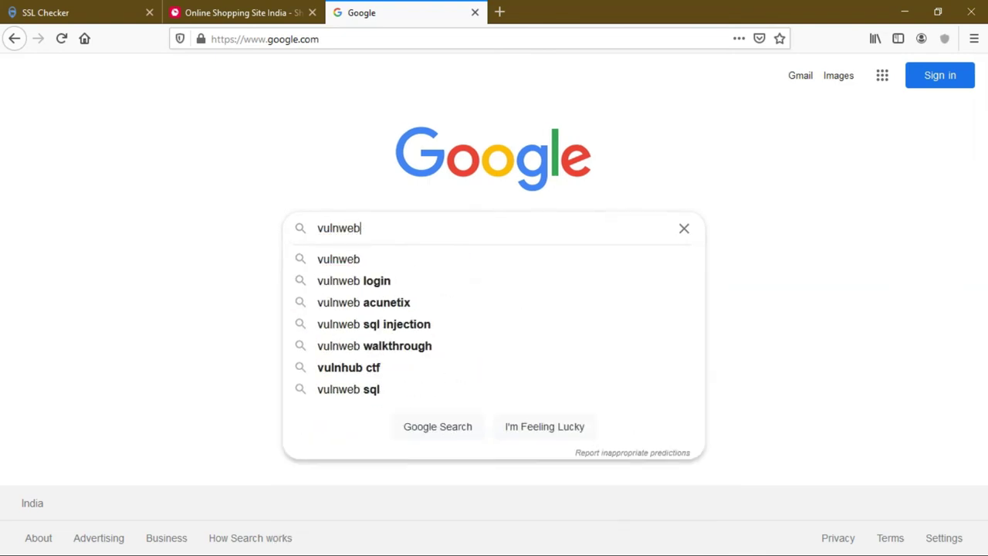
{"action": "type", "text": "b"}
{"action": "key", "text": "Return"}
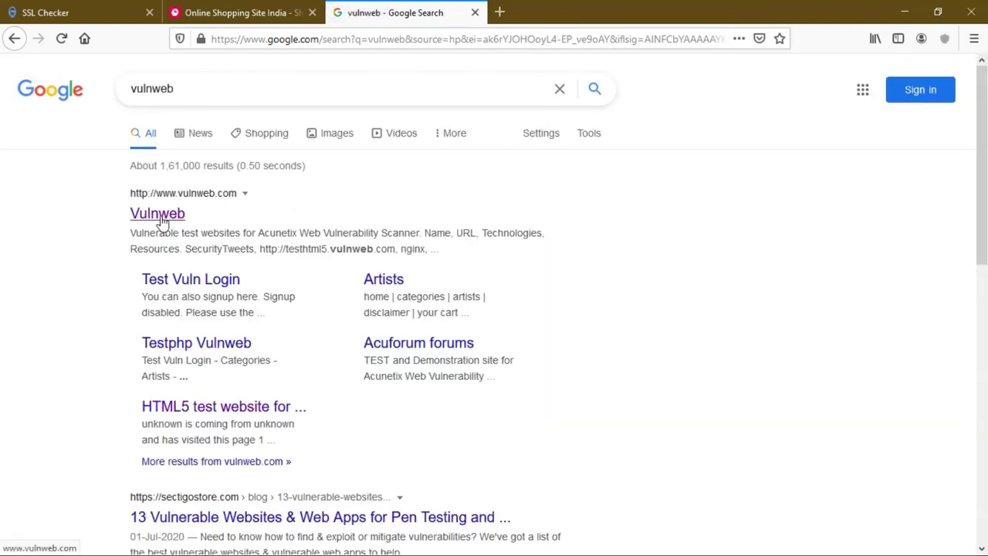
{"action": "left_click", "coordinate": [162, 220]}
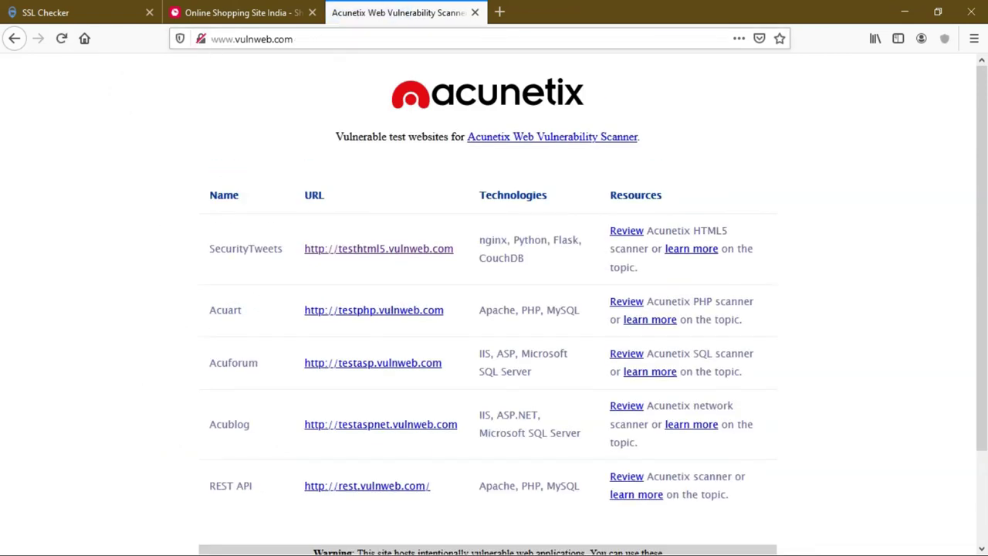
{"action": "key", "text": "ctrl+l"}
{"action": "key", "text": "ctrl+c"}
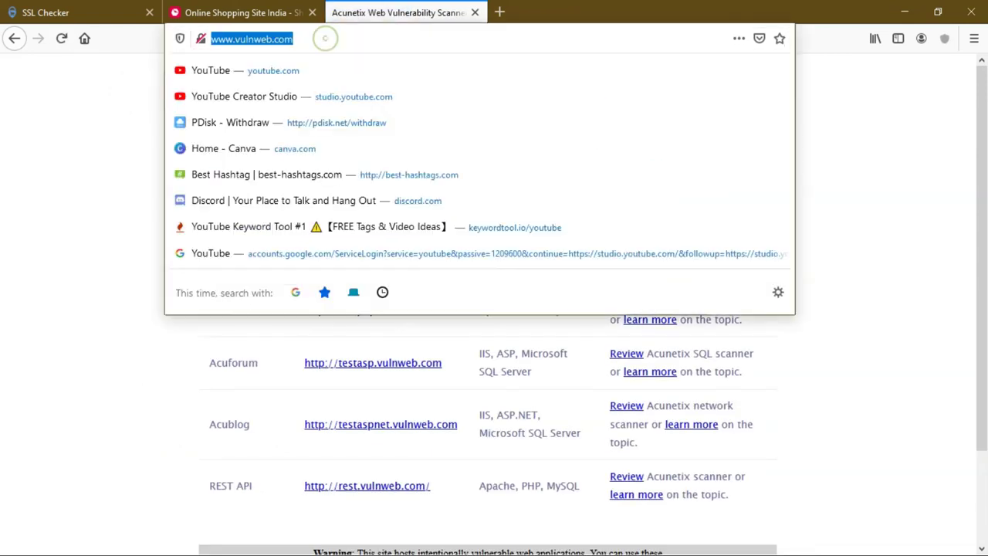
{"action": "left_click", "coordinate": [85, 6]}
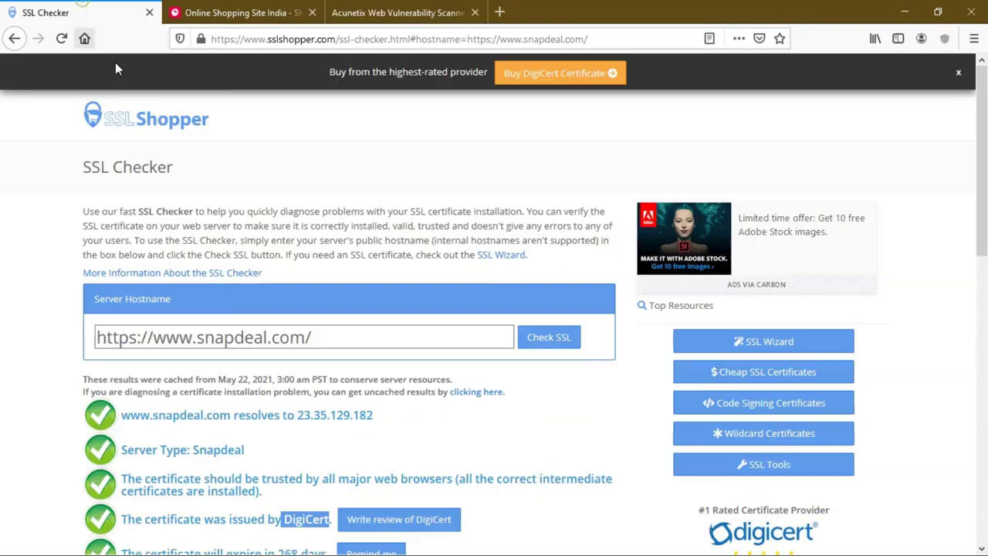
{"action": "triple_click", "coordinate": [324, 335]}
{"action": "key", "text": "ctrl+v"}
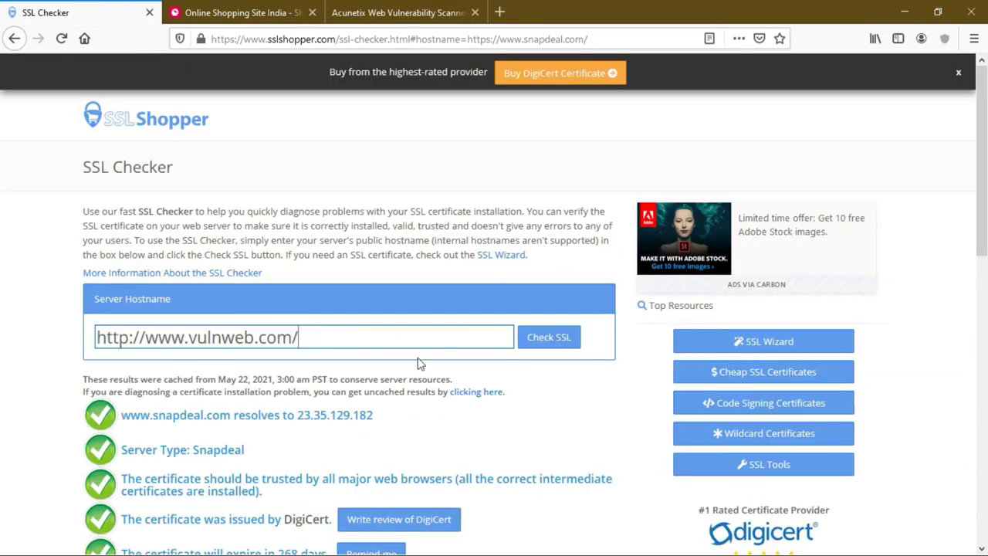
{"action": "left_click", "coordinate": [536, 338]}
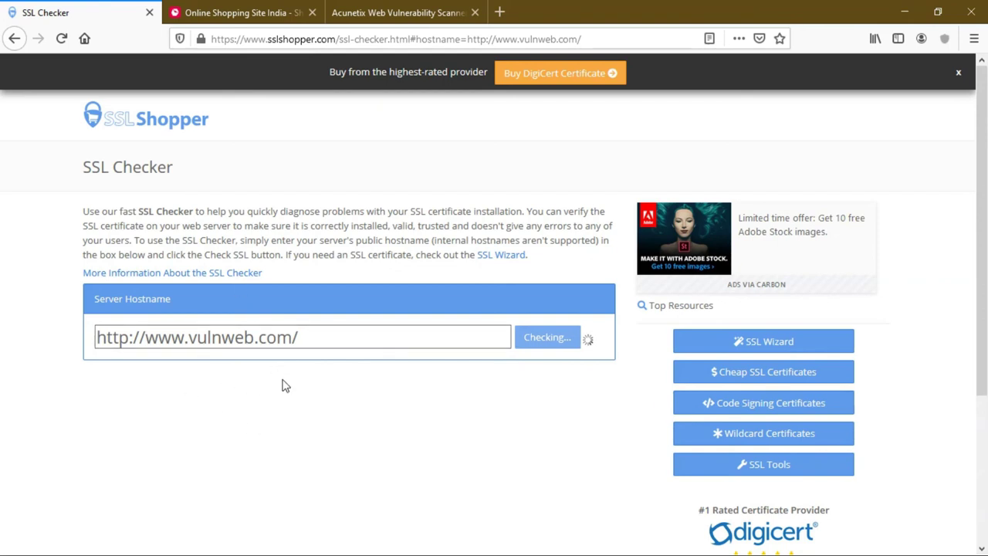
Step: Highlight the warning that no SSL certificates were found on the SSL port
{"action": "scroll", "coordinate": [284, 386], "scroll_direction": "down", "scroll_amount": 3}
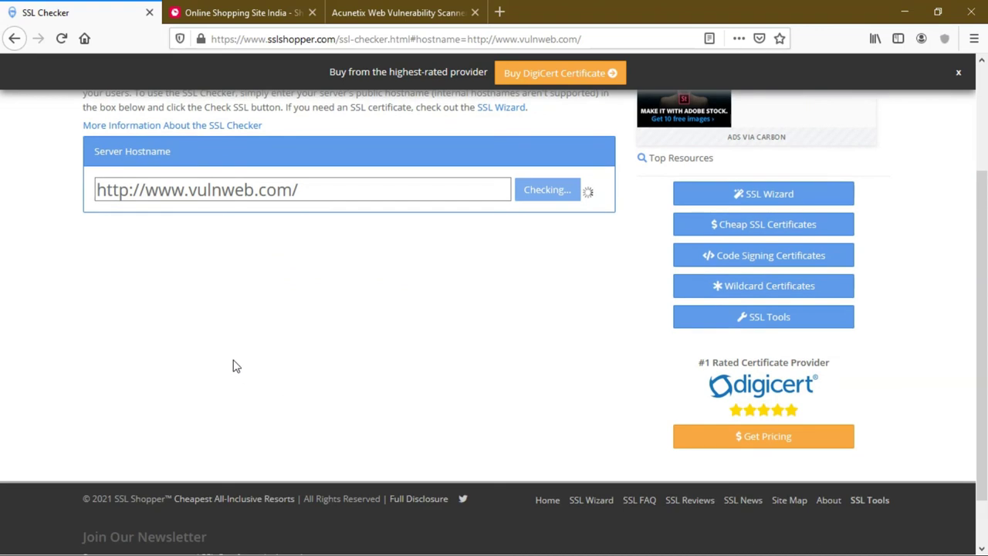
{"action": "scroll", "coordinate": [253, 350], "scroll_direction": "up", "scroll_amount": 2}
{"action": "scroll", "coordinate": [252, 352], "scroll_direction": "down", "scroll_amount": 2}
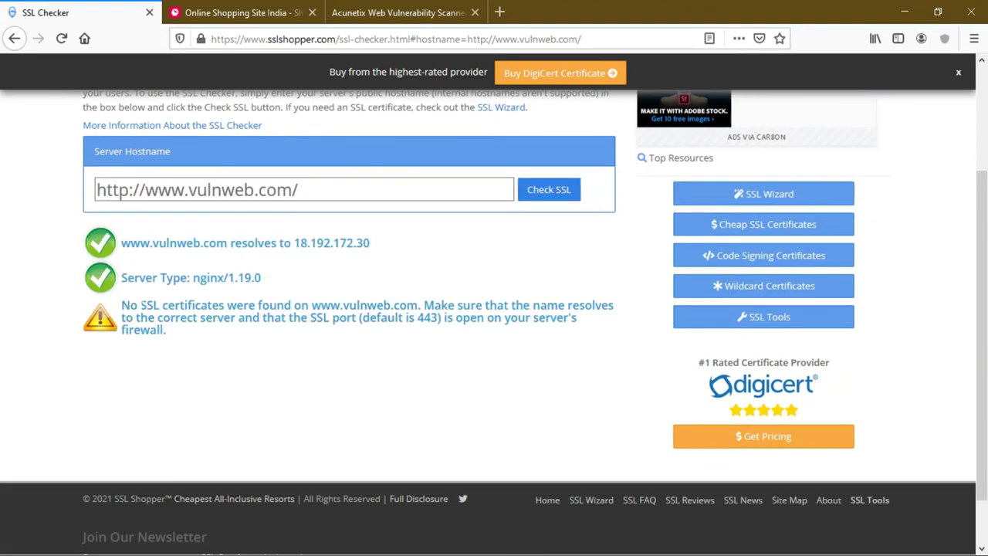
{"action": "left_click_drag", "start_coordinate": [139, 306], "coordinate": [568, 306]}
{"action": "triple_click", "coordinate": [309, 318]}
{"action": "left_click_drag", "start_coordinate": [309, 318], "coordinate": [470, 318]}
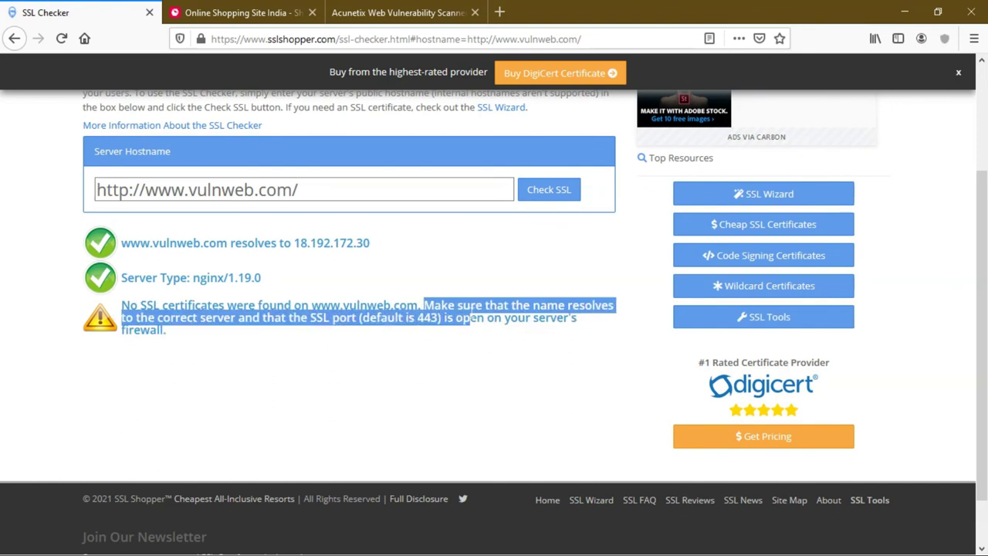
{"action": "left_click", "coordinate": [517, 366]}
{"action": "left_click_drag", "start_coordinate": [139, 305], "coordinate": [225, 306]}
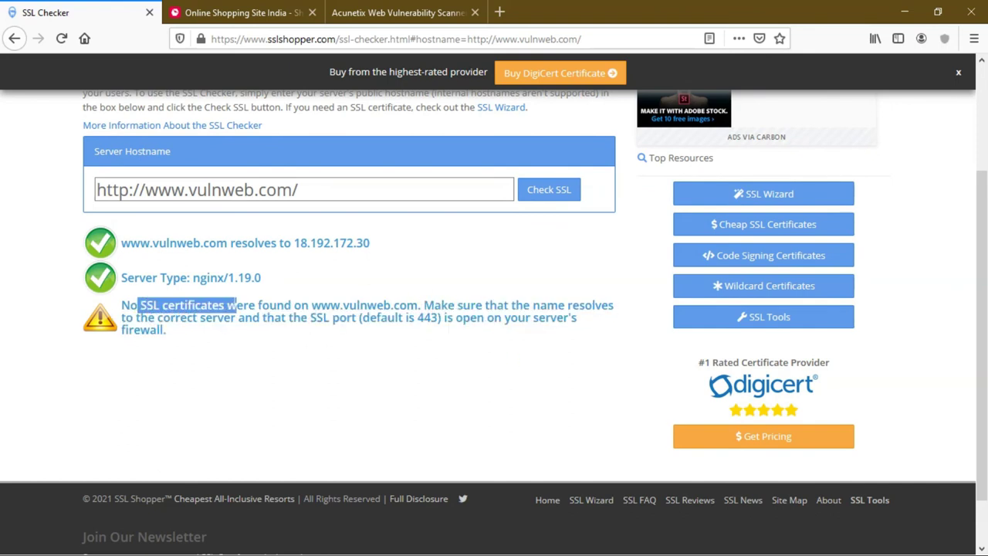
Step: Highlight the resolved IP 18.192.172.30, the nginx/1.19.0 server type and the no-certificates warning
{"action": "left_click_drag", "start_coordinate": [159, 243], "coordinate": [227, 243]}
{"action": "left_click_drag", "start_coordinate": [294, 243], "coordinate": [376, 251]}
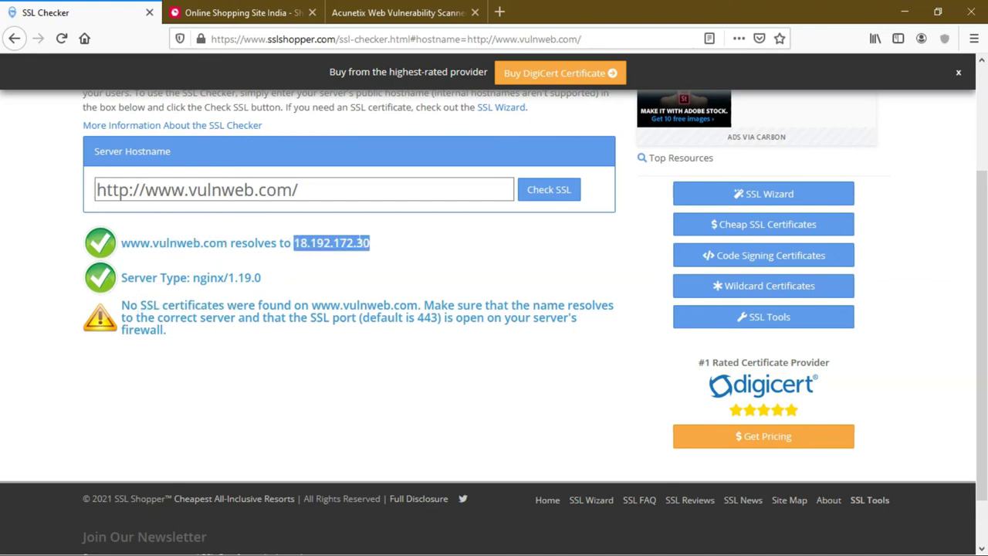
{"action": "left_click_drag", "start_coordinate": [143, 278], "coordinate": [270, 291]}
{"action": "left_click_drag", "start_coordinate": [140, 305], "coordinate": [233, 303]}
Step: Compare the vulnweb.com test-websites page against the SSL Checker results
{"action": "left_click", "coordinate": [386, 12]}
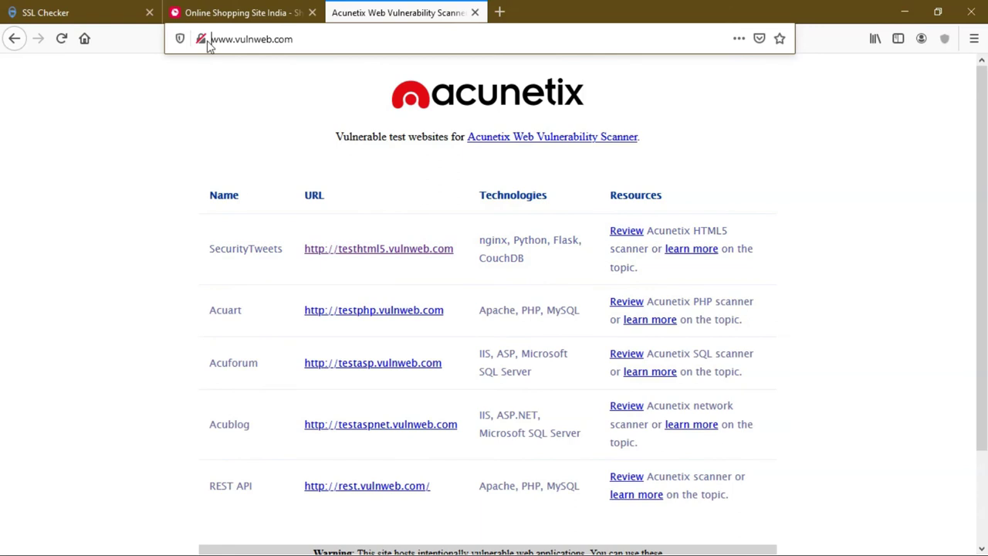
{"action": "left_click", "coordinate": [95, 7]}
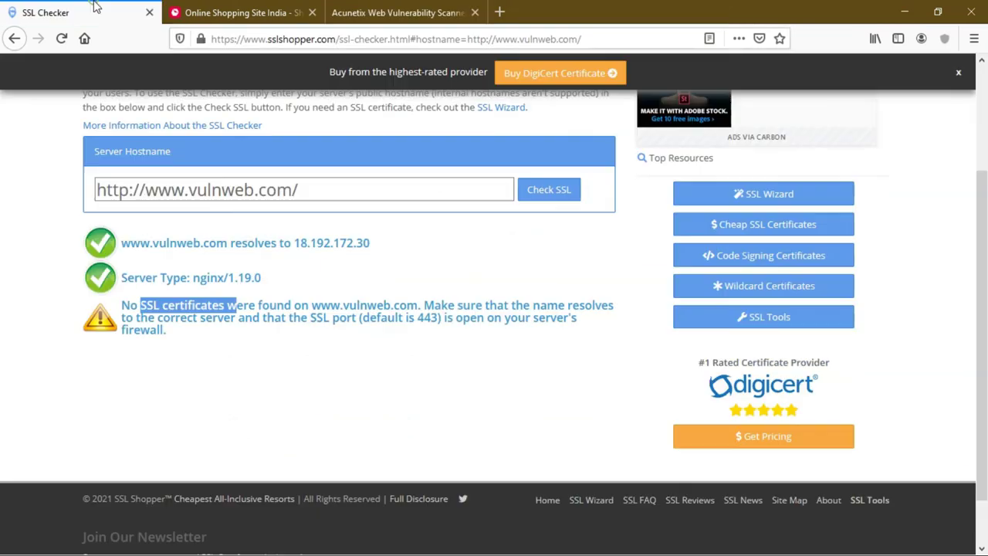
{"action": "left_click", "coordinate": [432, 11]}
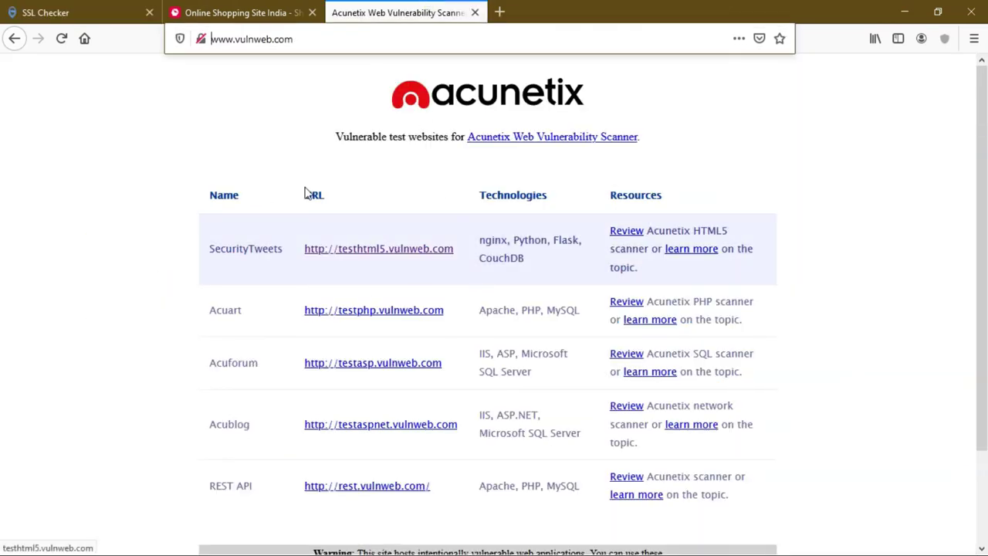
{"action": "key", "text": "ctrl+Tab"}
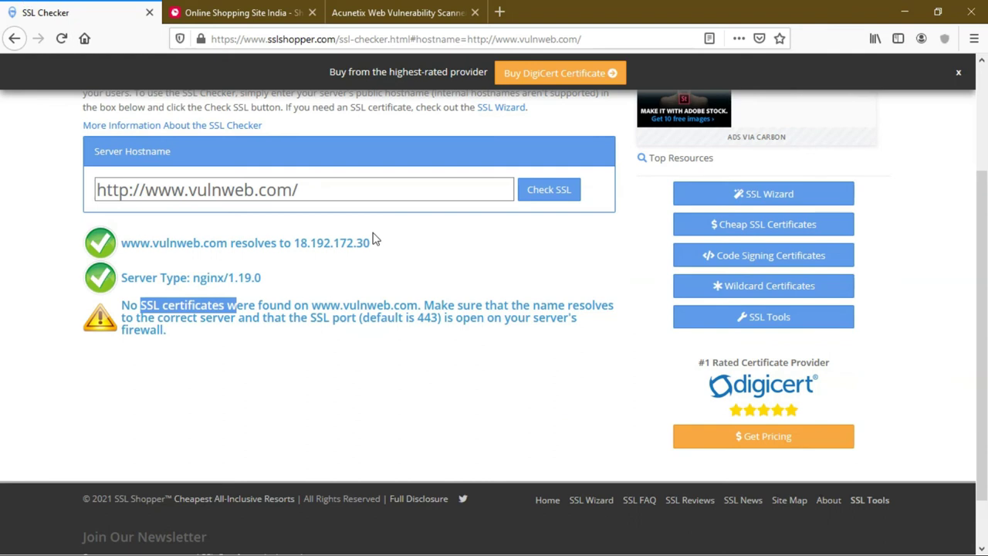
{"action": "left_click", "coordinate": [159, 306]}
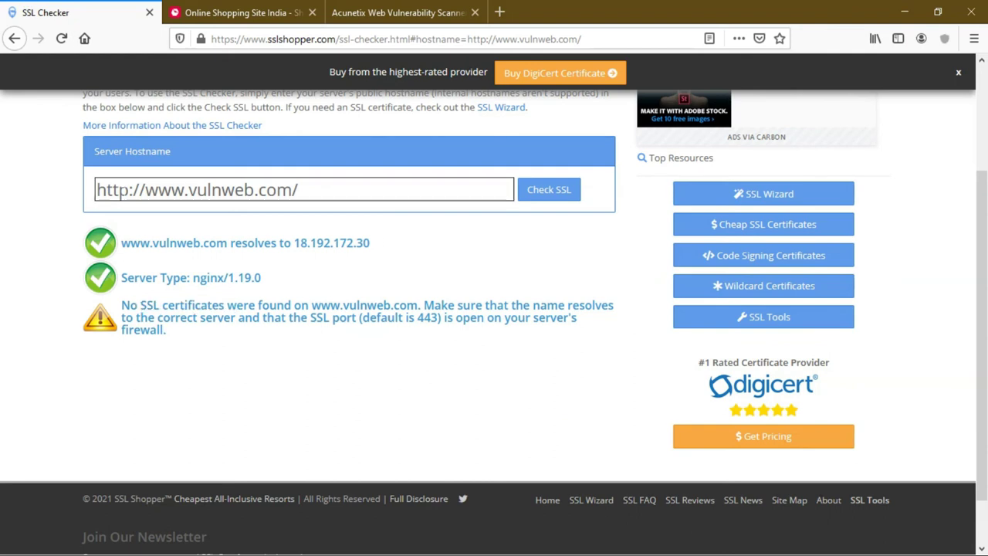
Step: Open the Government of India Web Directory result and copy the goidirectory.gov.in address
{"action": "left_click_drag", "start_coordinate": [95, 190], "coordinate": [129, 190]}
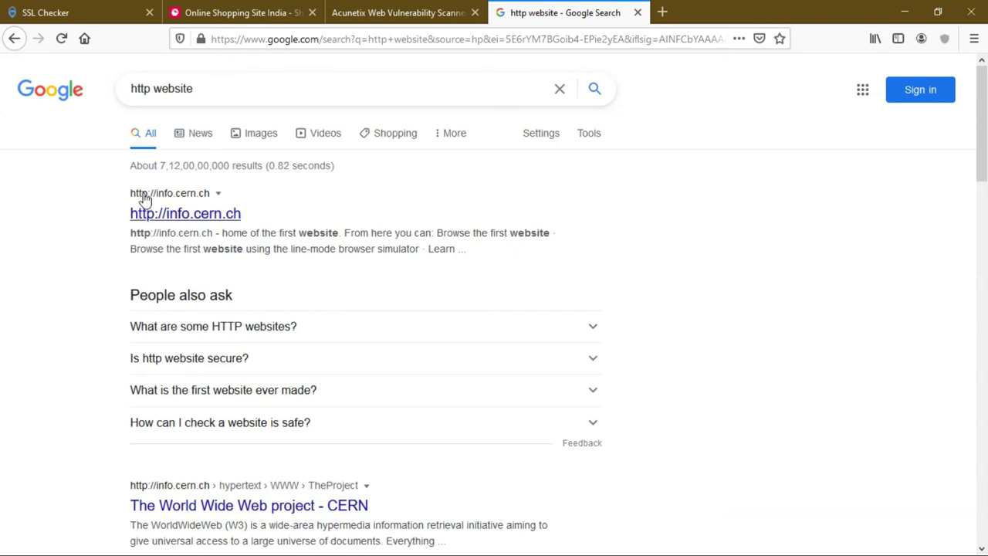
{"action": "scroll", "coordinate": [221, 271], "scroll_direction": "down", "scroll_amount": 5}
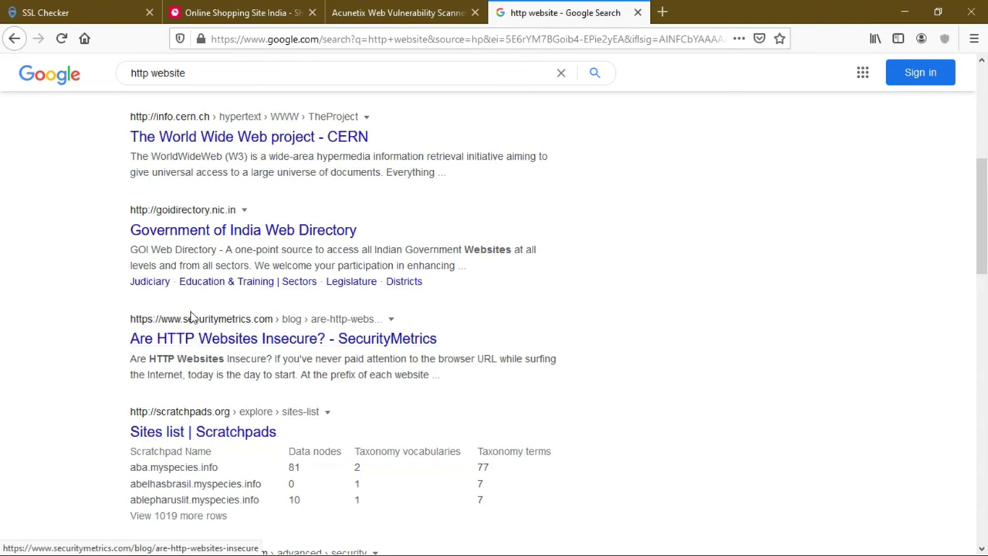
{"action": "left_click", "coordinate": [214, 236]}
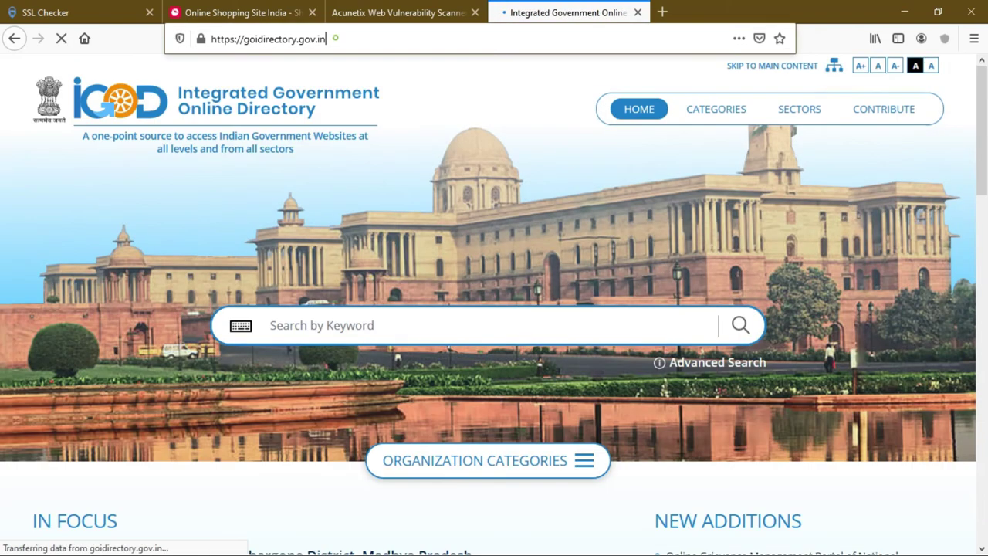
{"action": "left_click", "coordinate": [231, 38]}
{"action": "key", "text": "ctrl+c"}
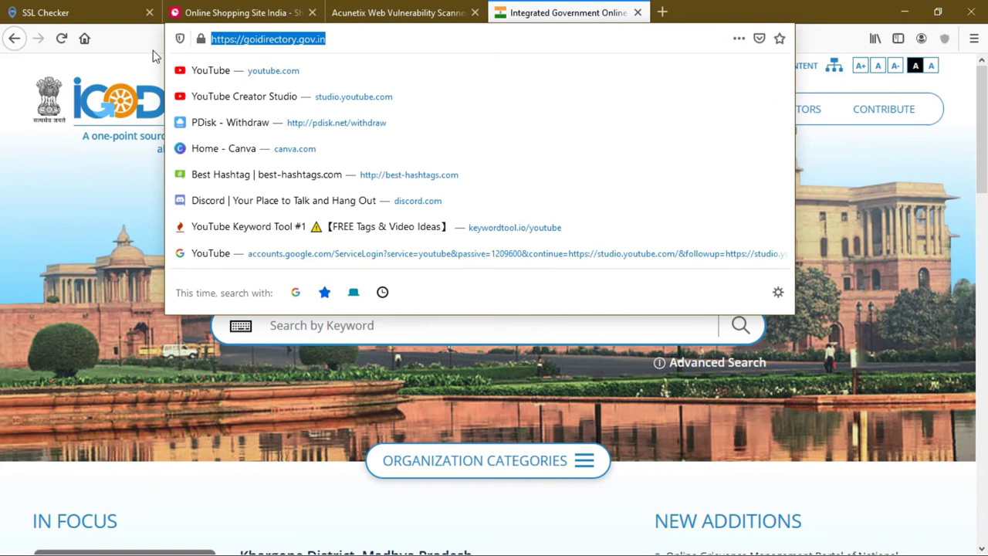
{"action": "left_click", "coordinate": [107, 9]}
{"action": "triple_click", "coordinate": [305, 189]}
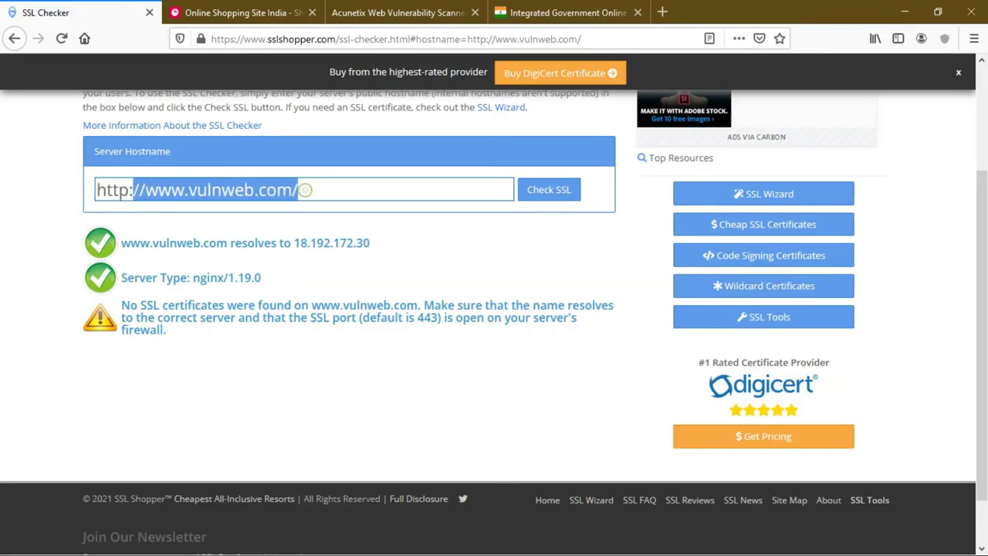
{"action": "key", "text": "ctrl+v"}
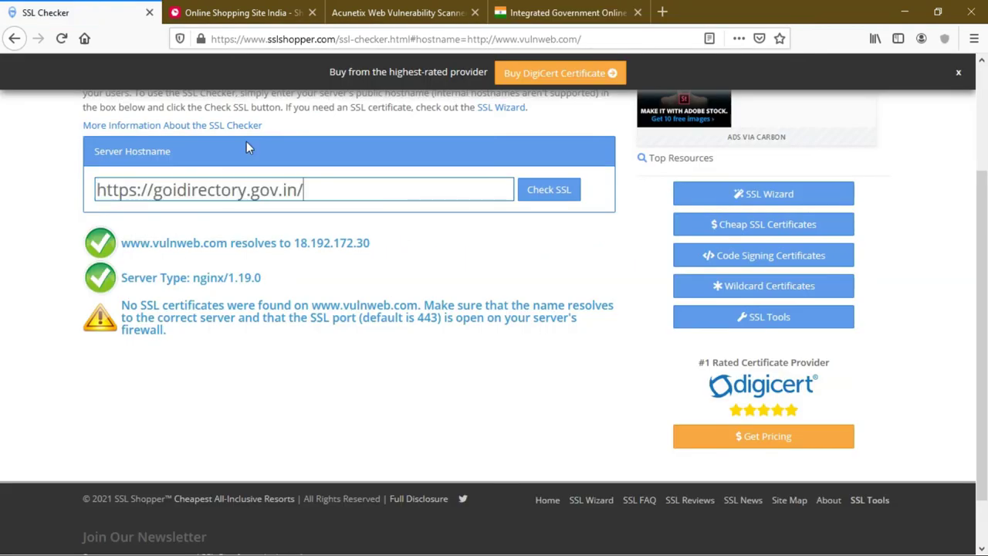
{"action": "left_click", "coordinate": [567, 12]}
{"action": "left_click", "coordinate": [121, 13]}
{"action": "left_click_drag", "start_coordinate": [141, 305], "coordinate": [220, 305]}
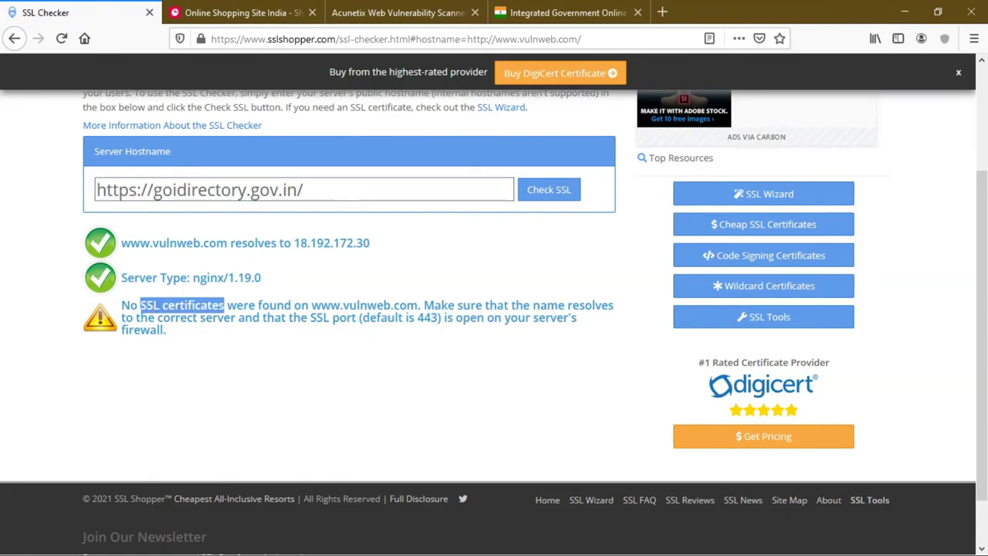
{"action": "left_click", "coordinate": [525, 189]}
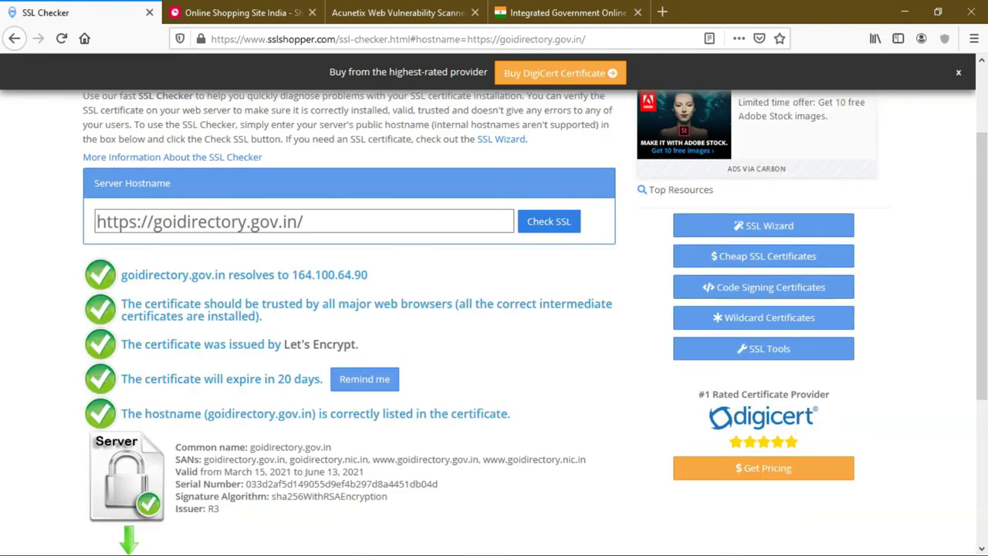
{"action": "scroll", "coordinate": [195, 403], "scroll_direction": "down", "scroll_amount": 3}
{"action": "scroll", "coordinate": [199, 345], "scroll_direction": "up", "scroll_amount": 2}
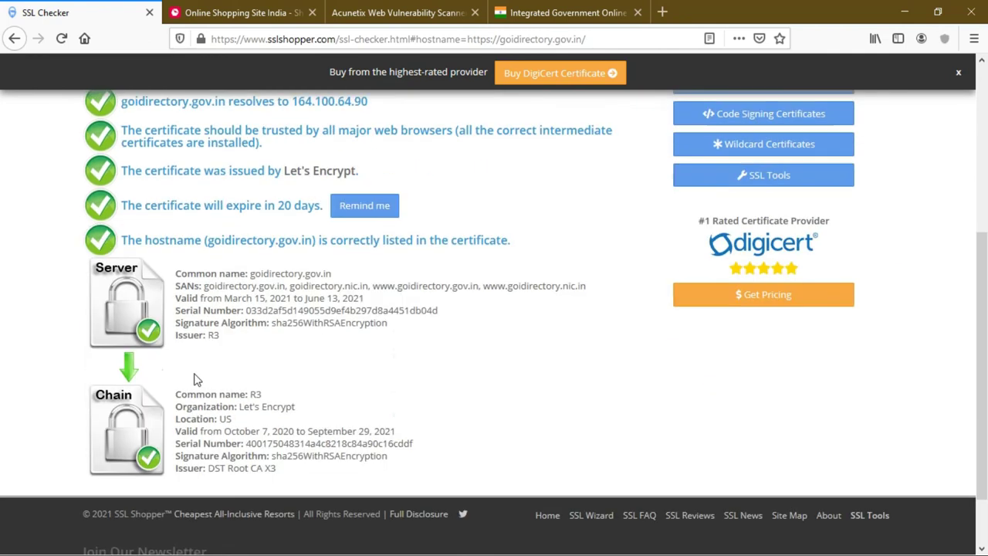
Step: View goidirectory.gov.in's connection security details, which report a secure connection
{"action": "key", "text": "ctrl+shift+Tab"}
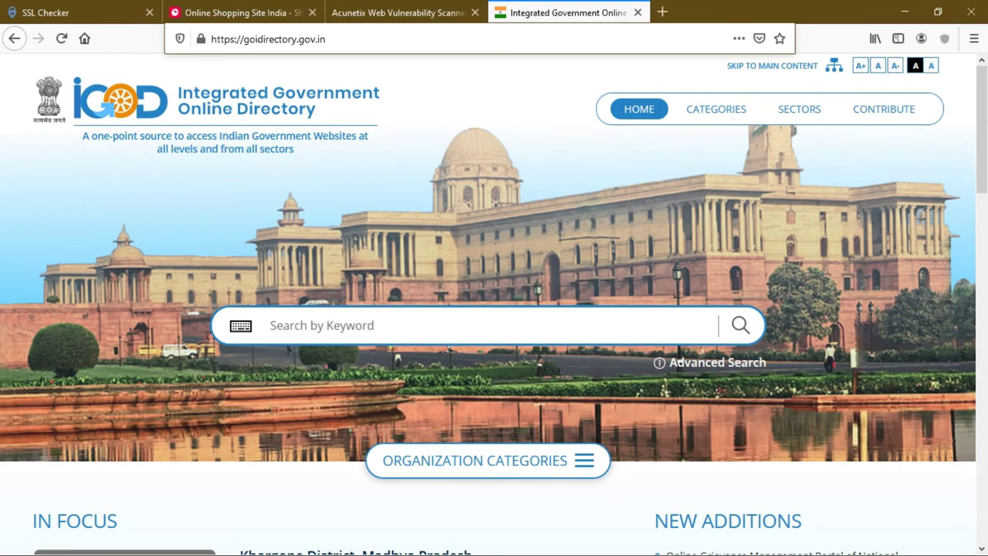
{"action": "left_click", "coordinate": [202, 39]}
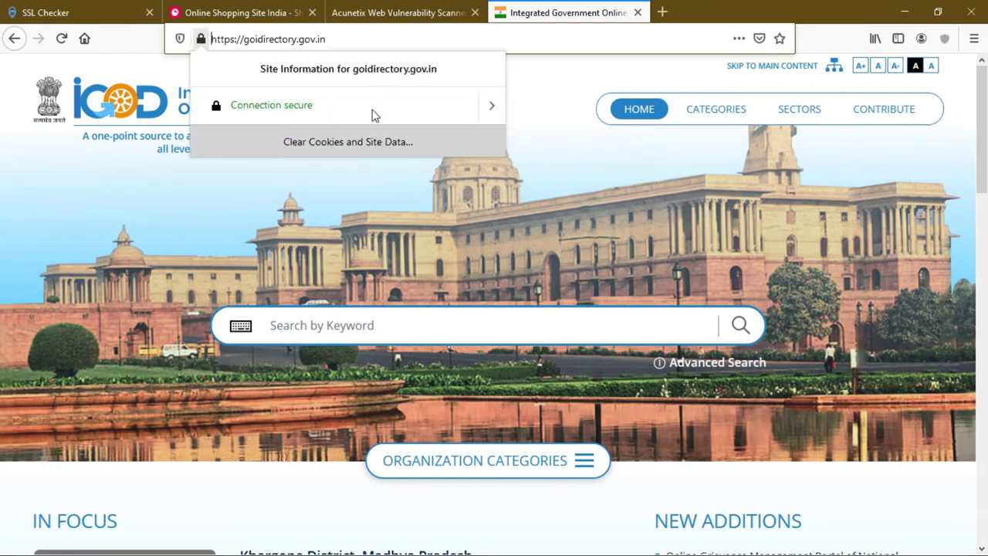
{"action": "left_click", "coordinate": [201, 41]}
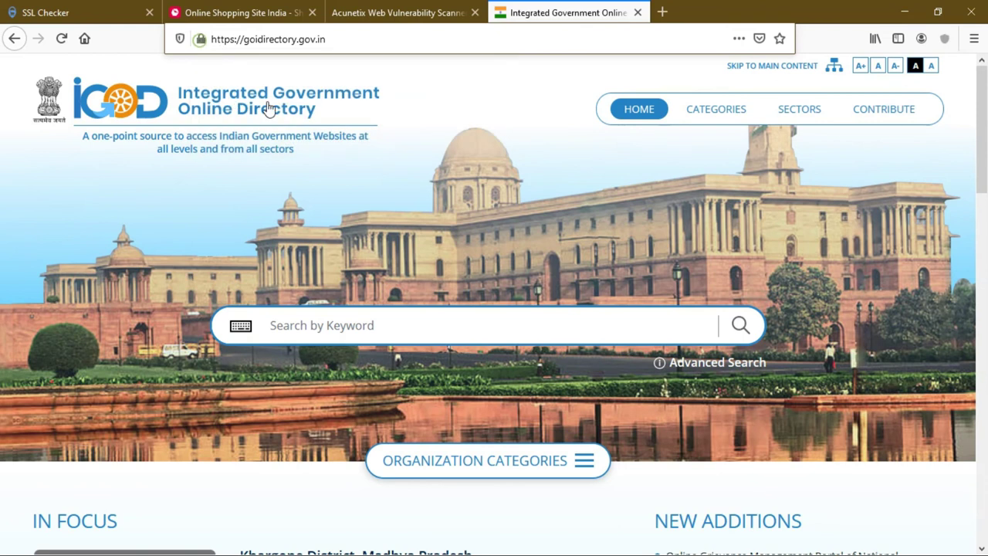
{"action": "left_click", "coordinate": [202, 39]}
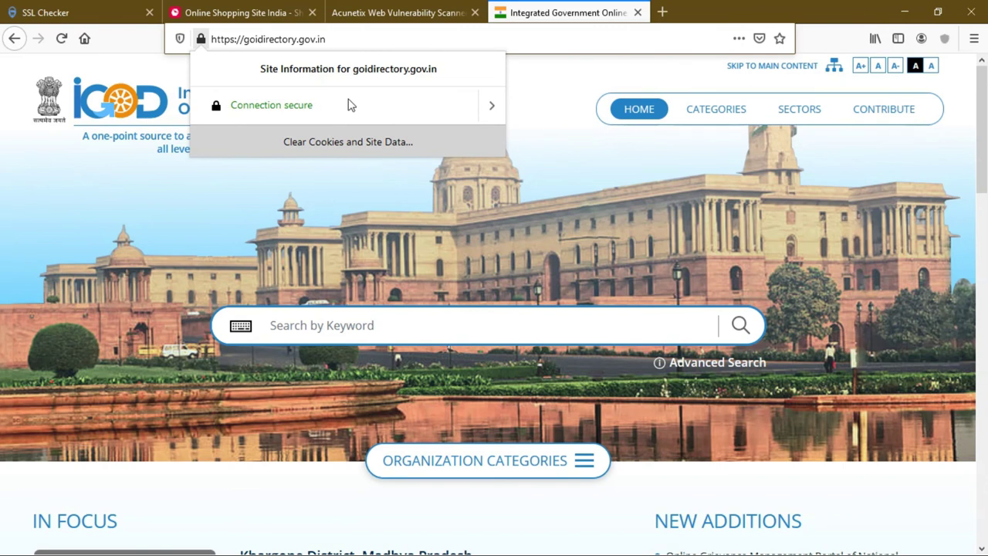
Step: Open the 'Sites list | Scratchpads' result and view its not-secure connection details
{"action": "left_click", "coordinate": [14, 39]}
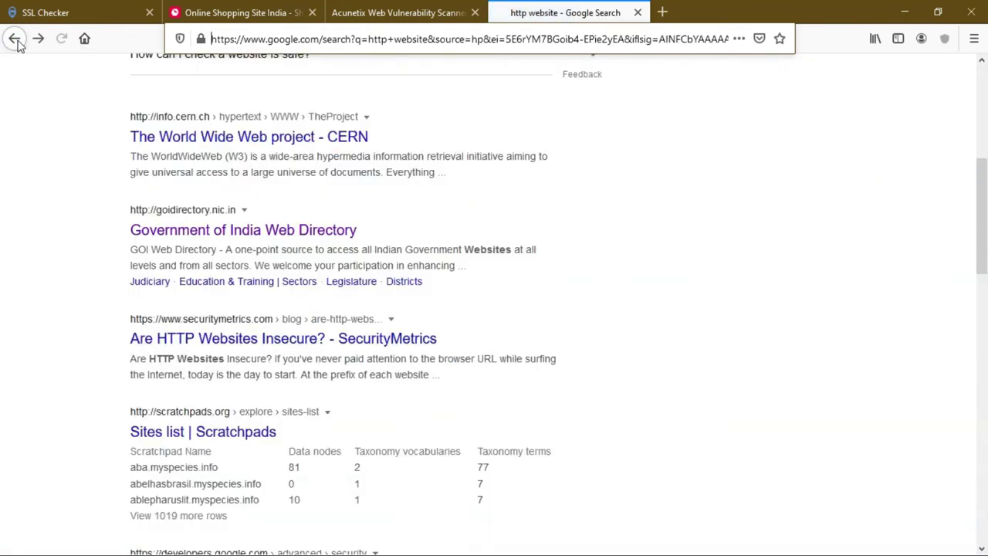
{"action": "scroll", "coordinate": [224, 322], "scroll_direction": "down", "scroll_amount": 3}
{"action": "left_click", "coordinate": [185, 211]}
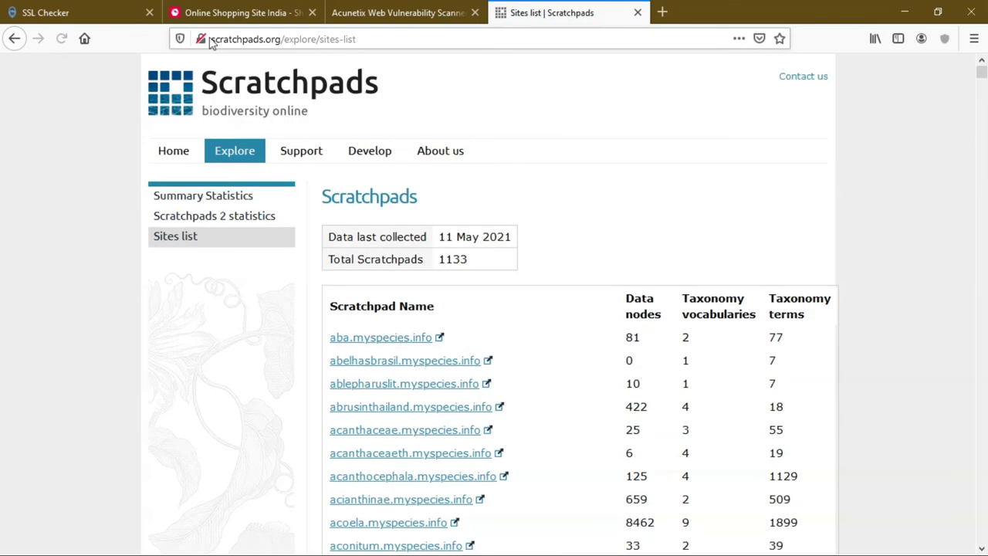
{"action": "left_click", "coordinate": [202, 39]}
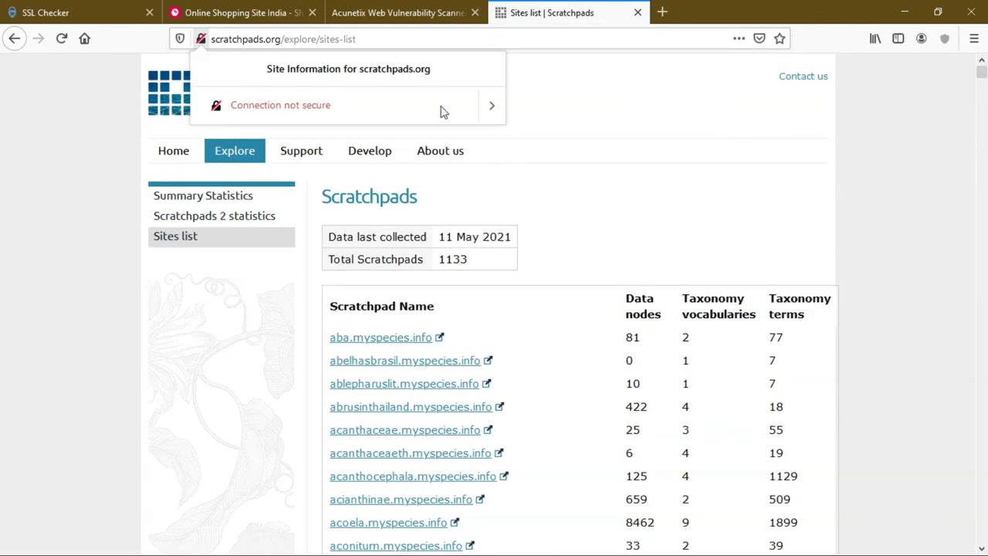
{"action": "left_click", "coordinate": [378, 39]}
Step: Copy the Scratchpads address and paste it over the checker's old hostname
{"action": "left_click", "coordinate": [377, 39]}
{"action": "key", "text": "ctrl+c"}
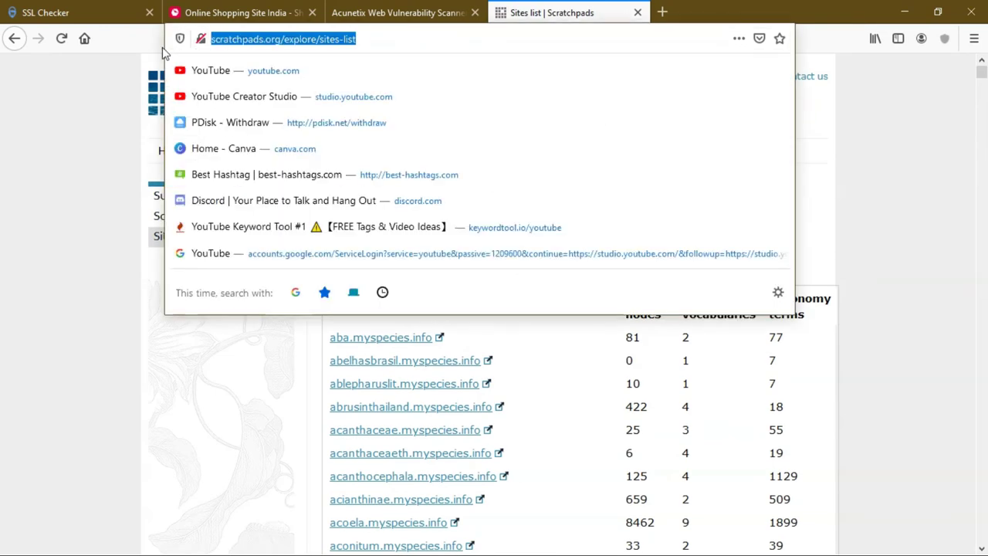
{"action": "left_click", "coordinate": [77, 13]}
{"action": "left_click_drag", "start_coordinate": [305, 121], "coordinate": [4, 112]}
{"action": "key", "text": "ctrl+v"}
Step: Run the scratchpads.org check and highlight the certificate-not-trusted warning
{"action": "left_click", "coordinate": [545, 122]}
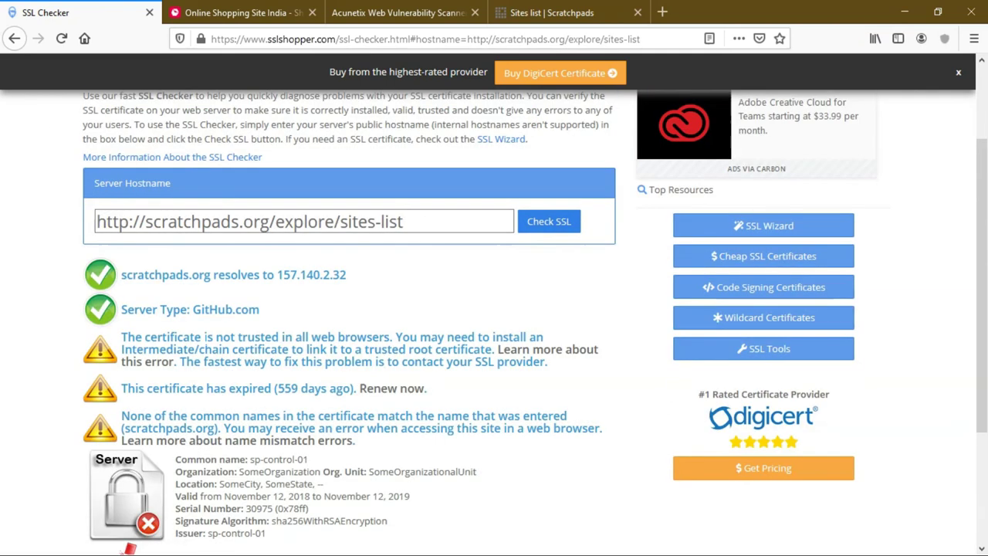
{"action": "left_click_drag", "start_coordinate": [203, 338], "coordinate": [367, 338]}
{"action": "scroll", "coordinate": [494, 309], "scroll_direction": "down", "scroll_amount": 3}
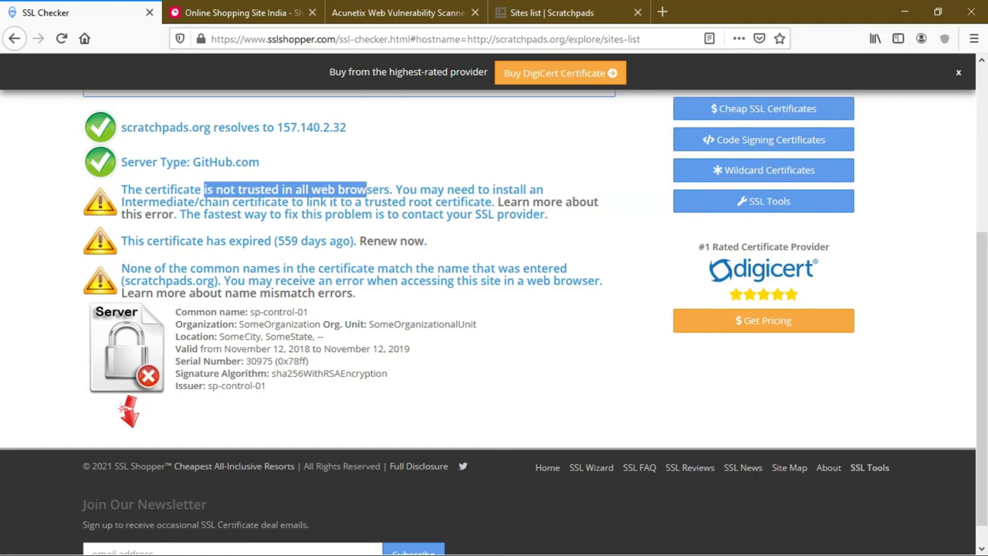
{"action": "scroll", "coordinate": [324, 313], "scroll_direction": "up", "scroll_amount": 3}
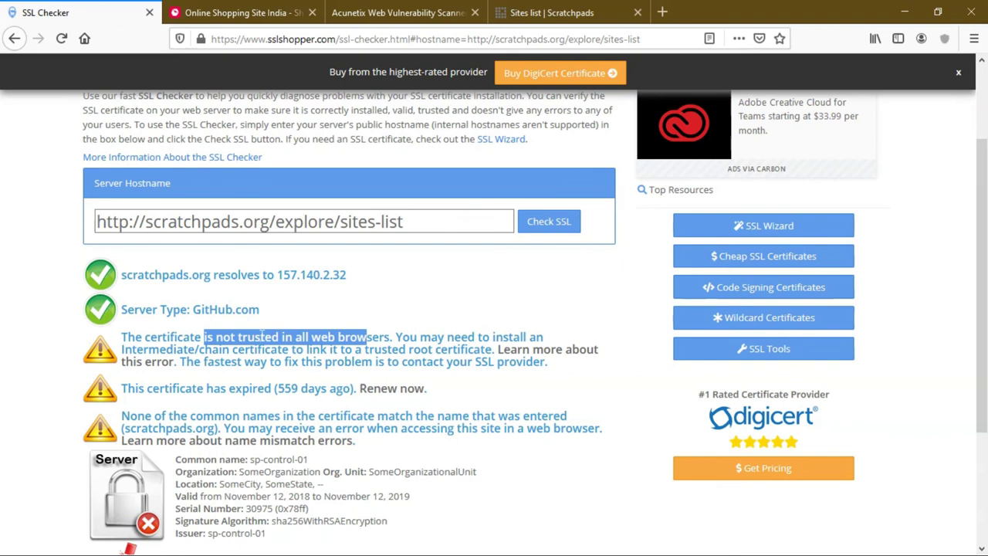
Step: Scroll through the Scratchpads sites list, then return to the top of the SSL Checker results
{"action": "key", "text": "ctrl+shift+Tab"}
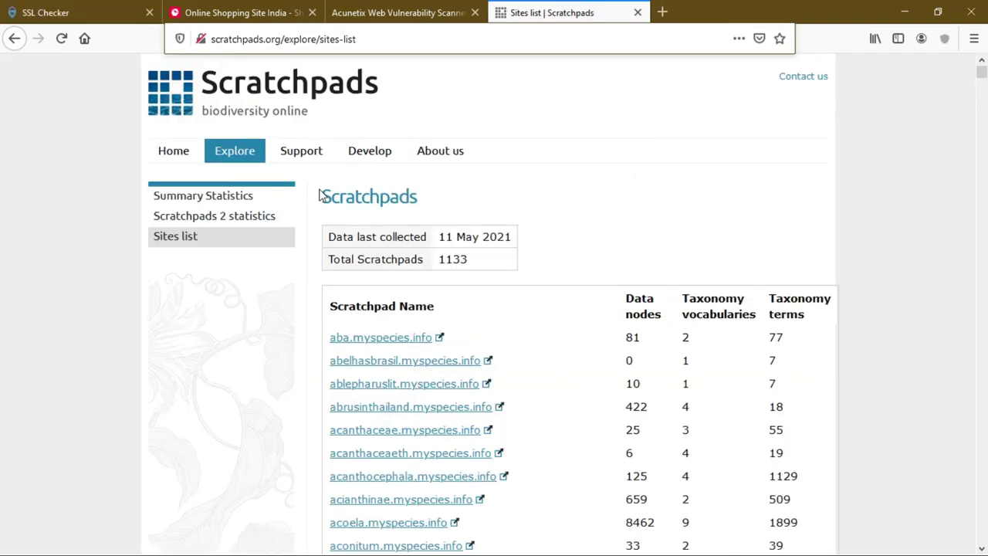
{"action": "scroll", "coordinate": [483, 378], "scroll_direction": "down", "scroll_amount": 20}
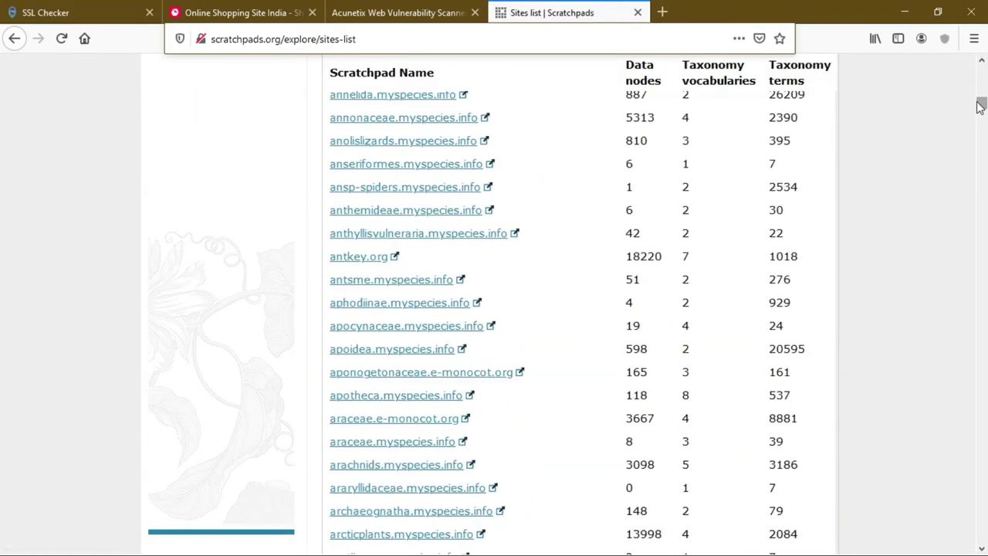
{"action": "left_click_drag", "start_coordinate": [982, 109], "coordinate": [981, 540]}
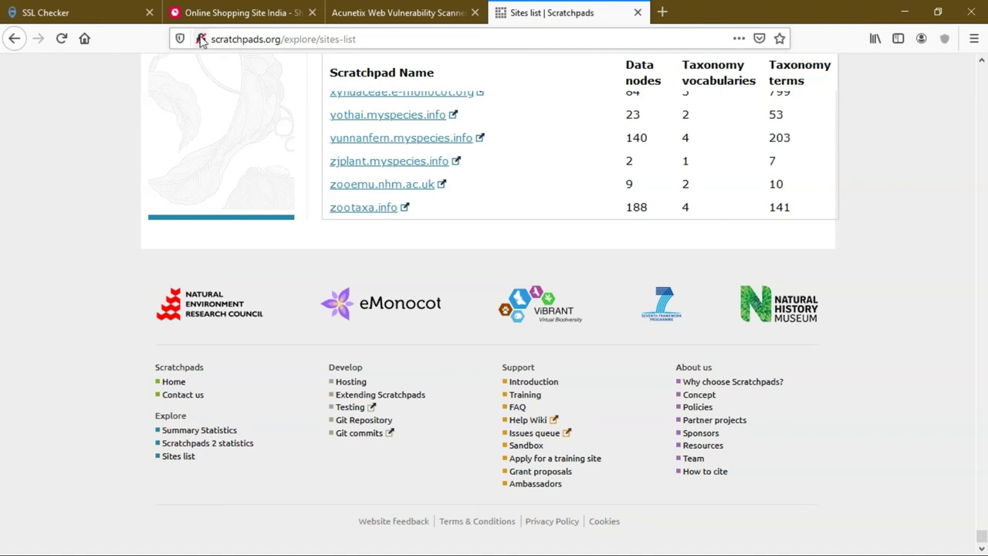
{"action": "key", "text": "ctrl+1"}
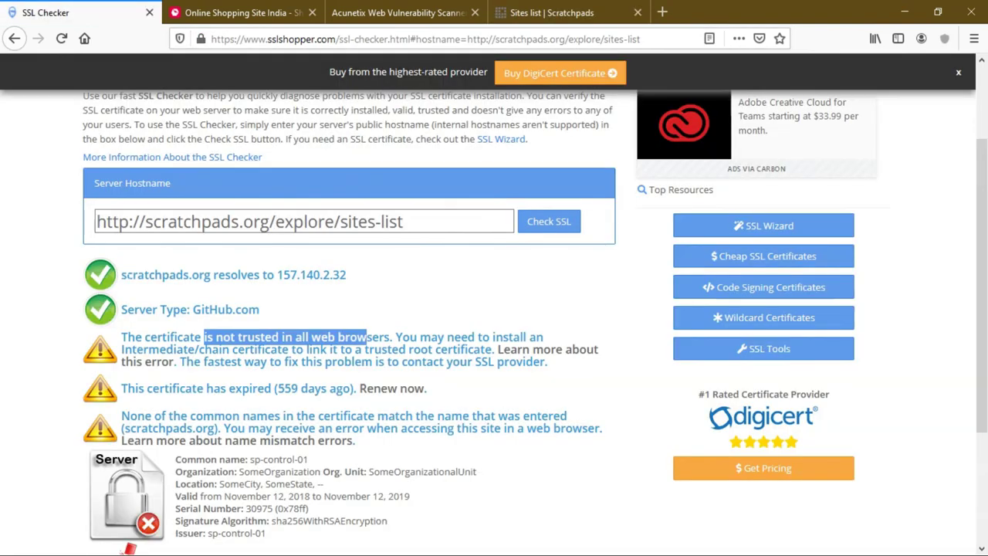
{"action": "scroll", "coordinate": [97, 299], "scroll_direction": "up", "scroll_amount": 2}
{"action": "left_click_drag", "start_coordinate": [81, 173], "coordinate": [262, 167]}
{"action": "left_click", "coordinate": [288, 170]}
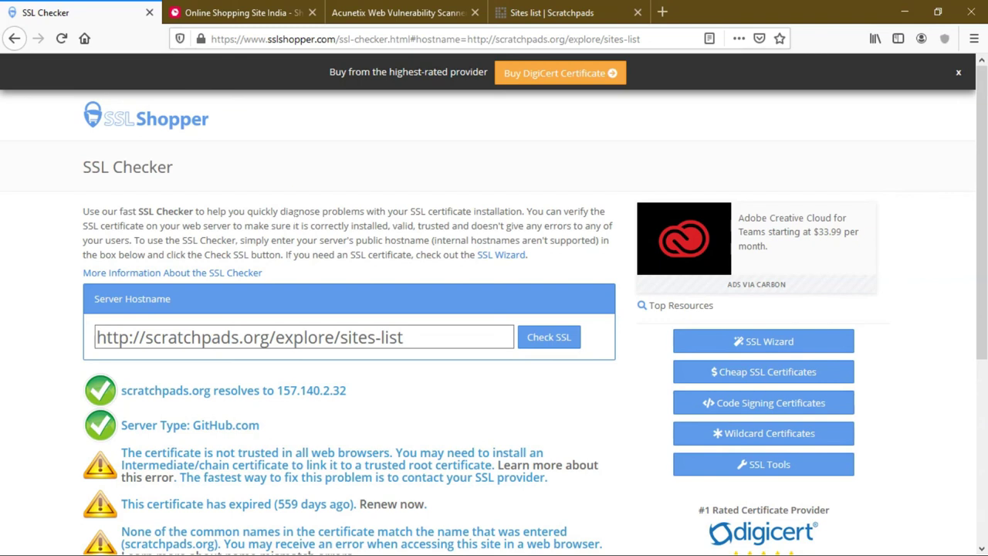